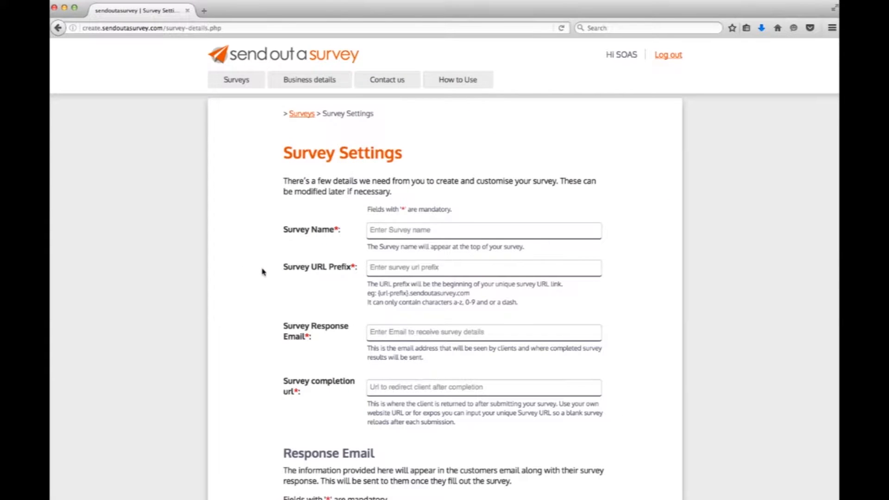
Name the survey "I love Send out a Survey" and set its URL prefix to examplesurvey.
scroll(245, 268, "down", 2)
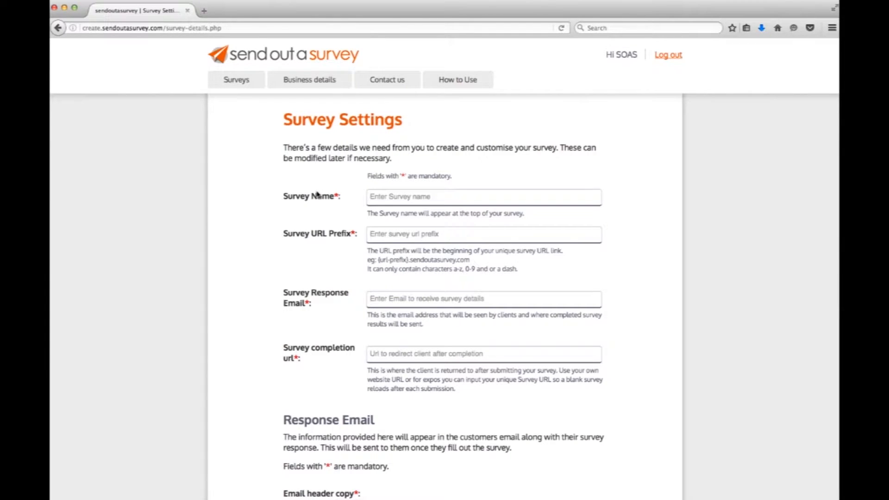
left_click(400, 195)
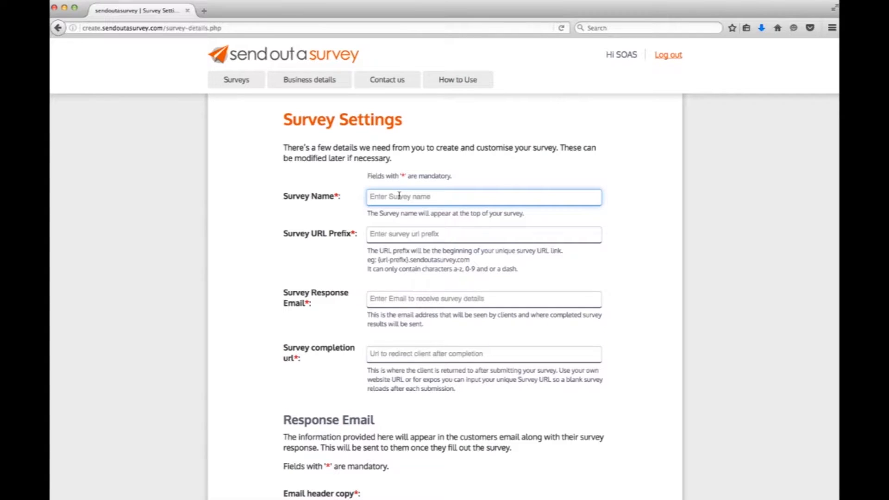
type("I love Send out a Survey")
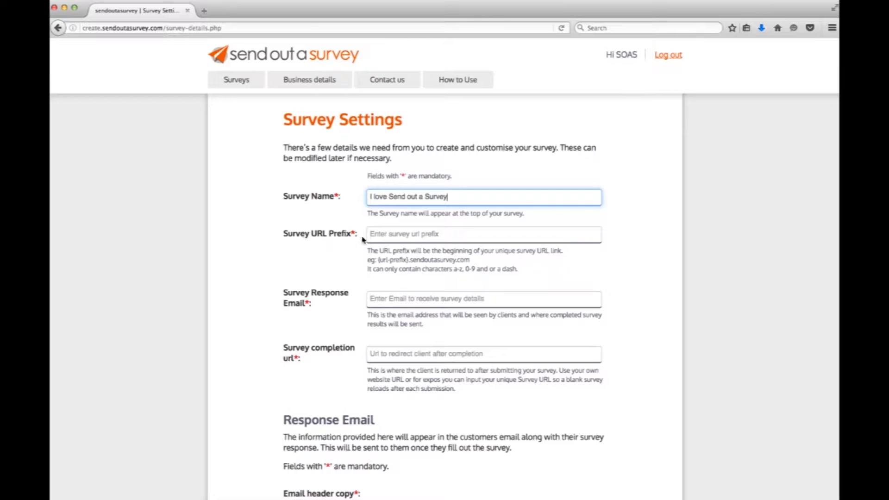
left_click(402, 237)
type("ex")
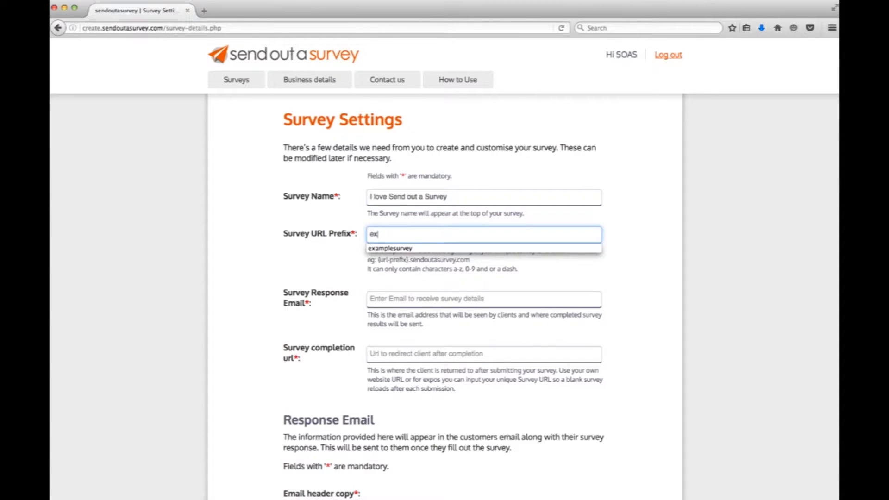
type("amp")
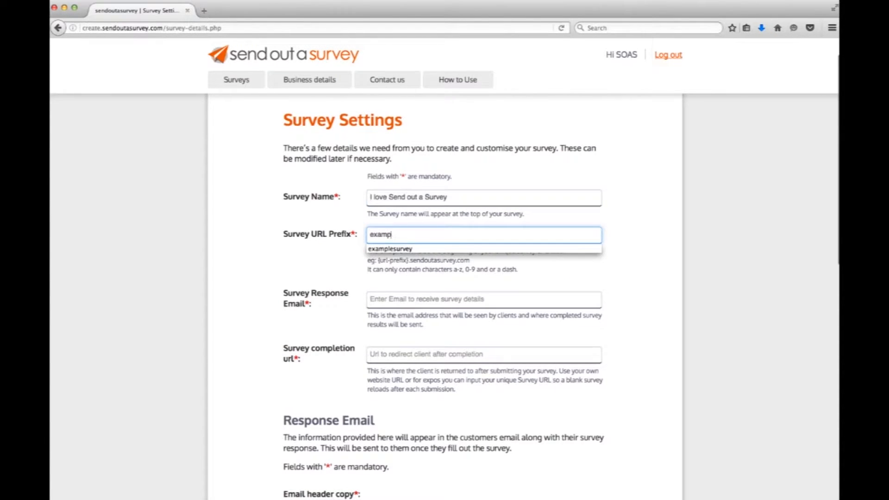
left_click(396, 249)
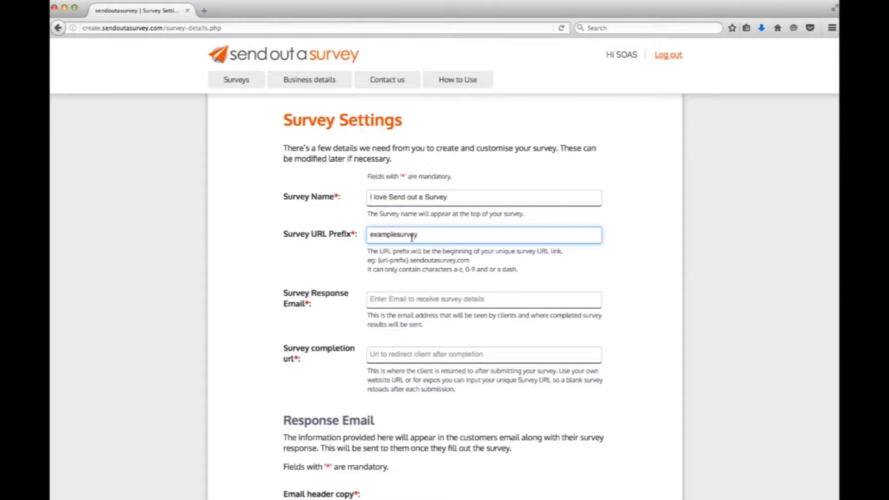
Fill in the survey response email with the business's email address.
scroll(296, 255, "down", 2)
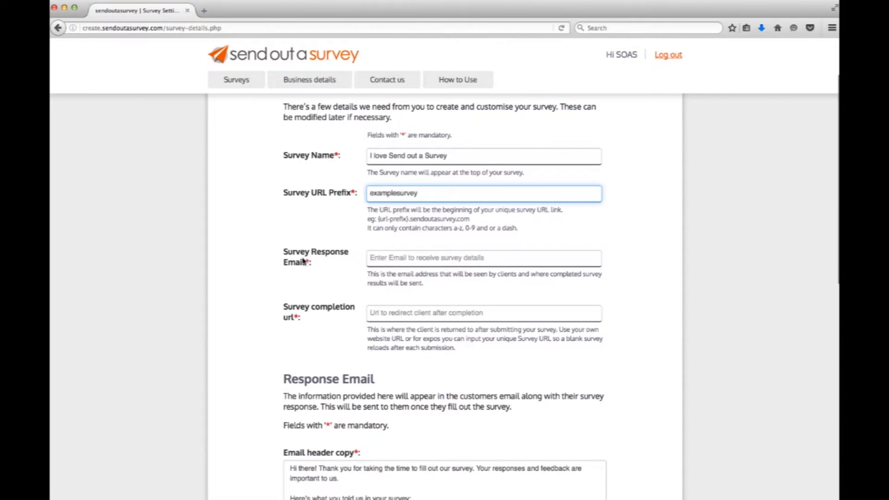
left_click(427, 260)
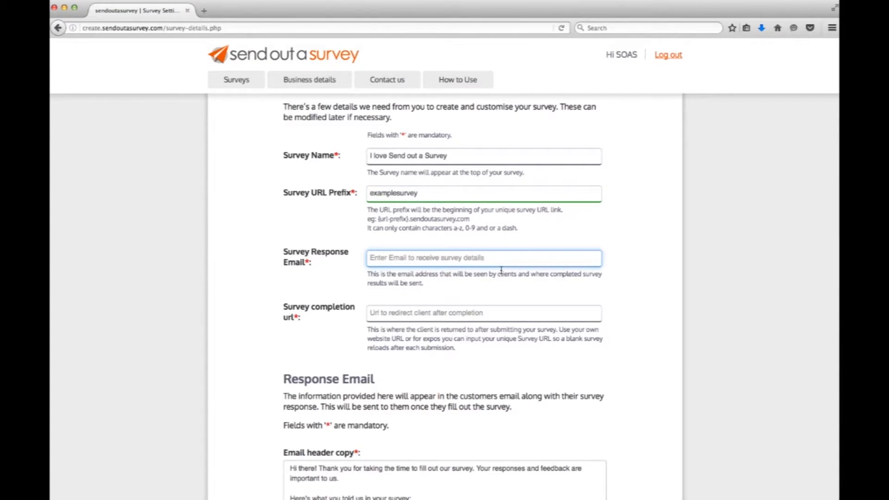
type("s")
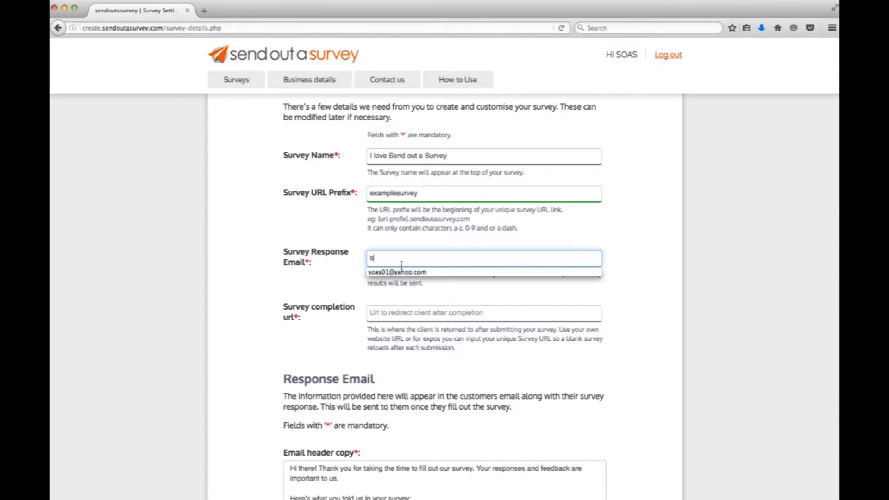
left_click(402, 272)
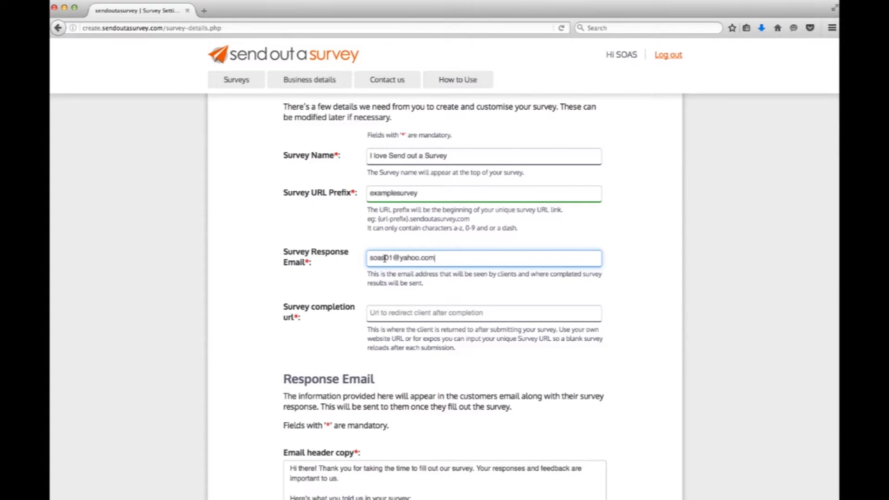
scroll(385, 257, "down", 2)
scroll(330, 271, "down", 1)
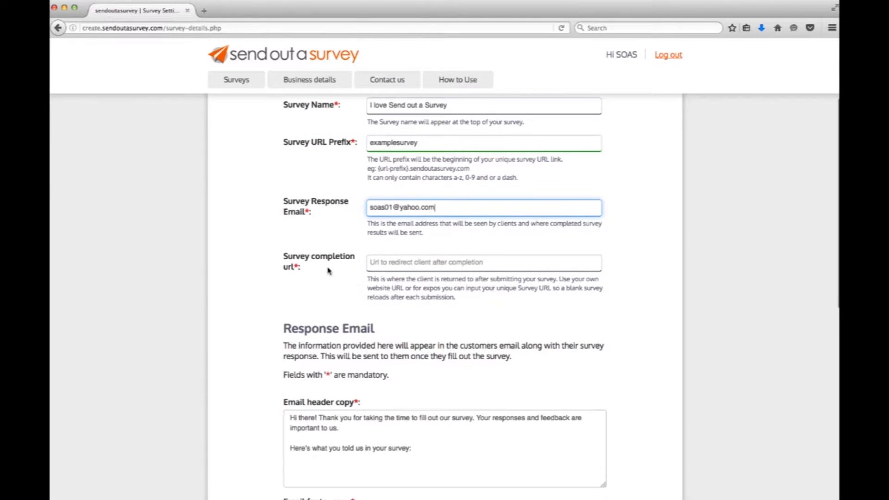
left_click(398, 263)
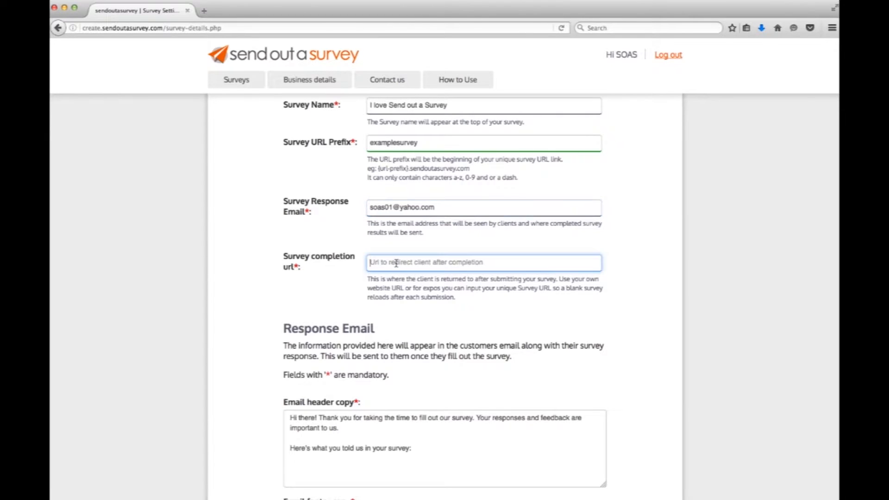
type("w")
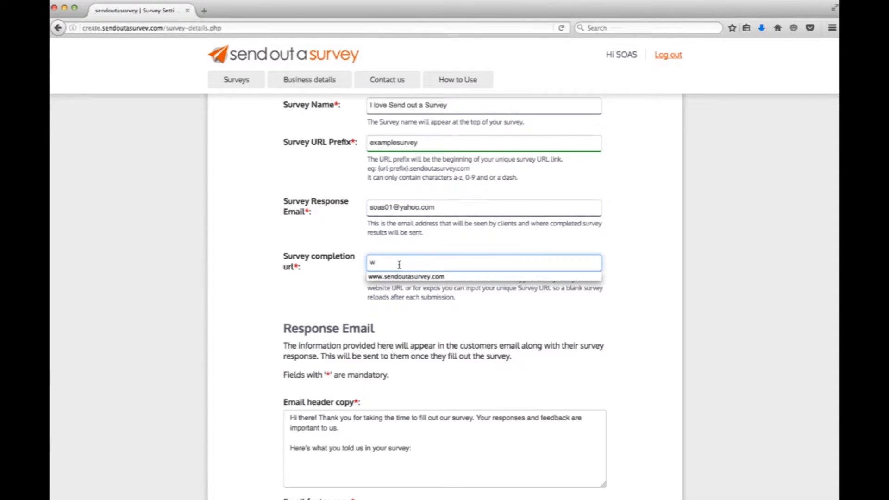
left_click(407, 276)
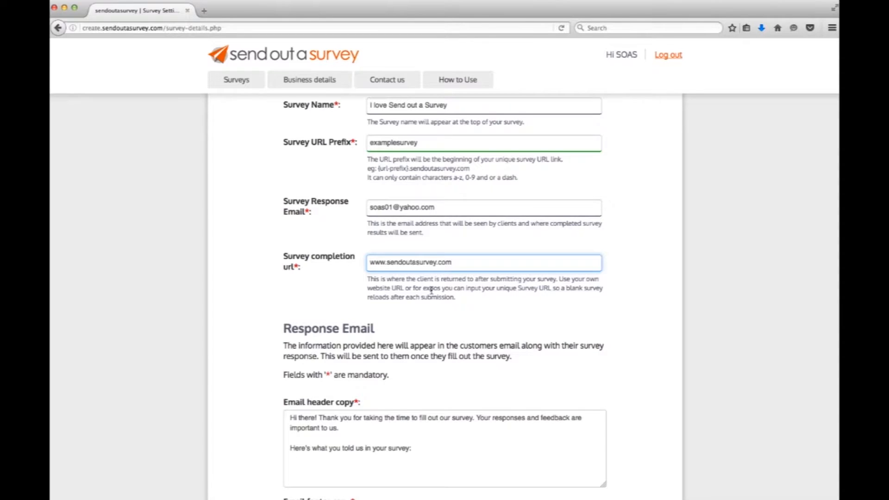
scroll(432, 290, "up", 1)
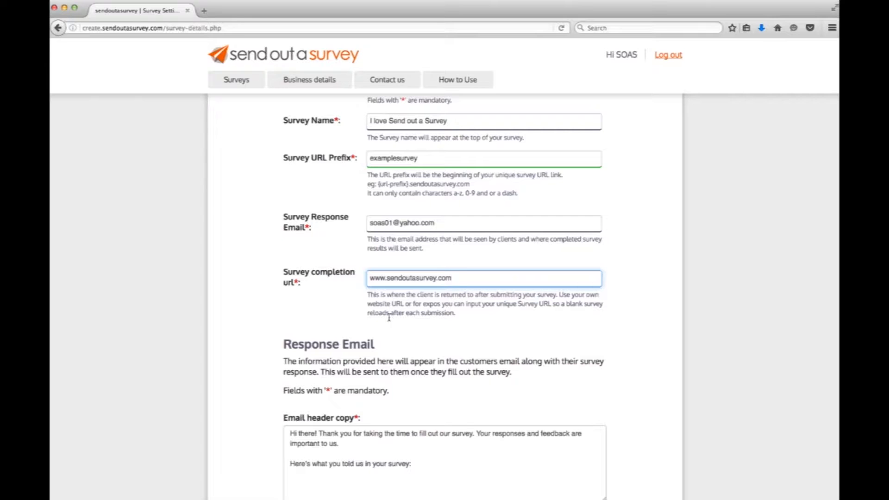
scroll(461, 315, "down", 1)
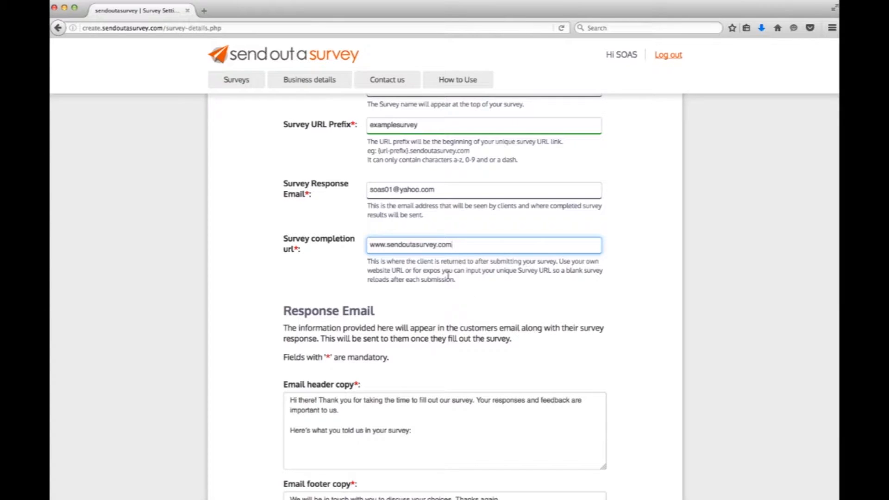
Add the sign-off "Send out a Survey" beneath "Kind regards" in the response email's footer copy.
scroll(459, 264, "down", 5)
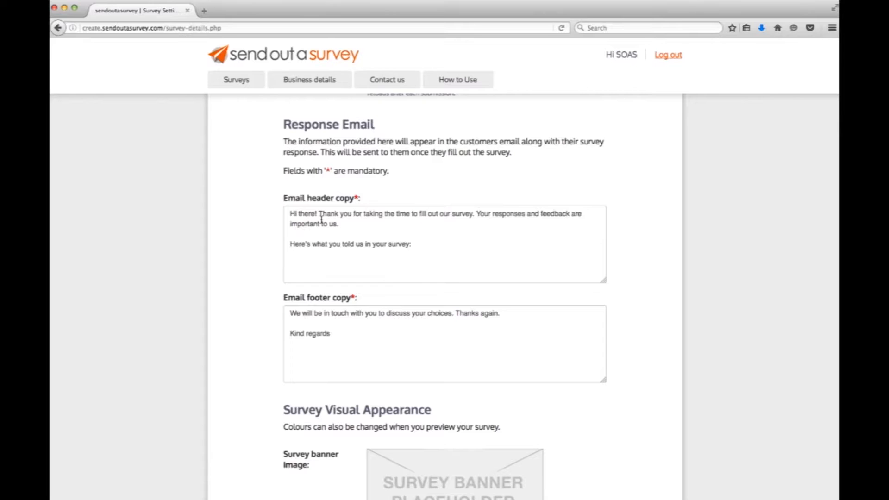
left_click(336, 218)
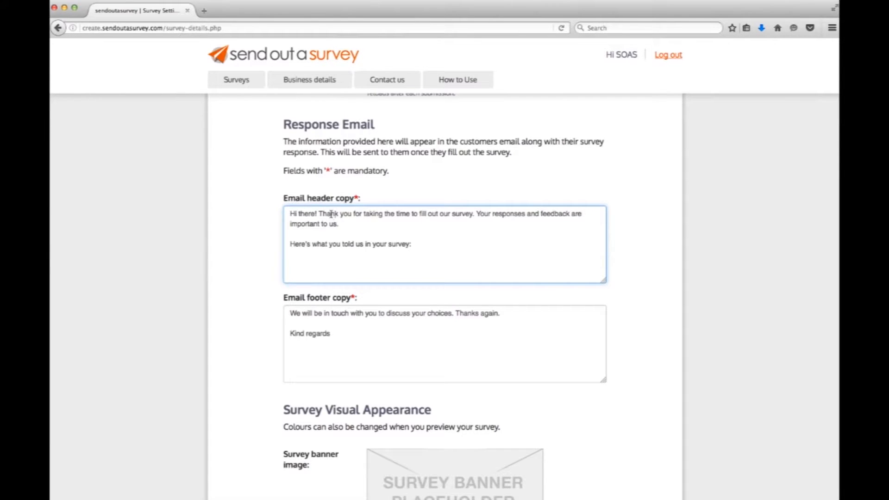
scroll(334, 221, "down", 1)
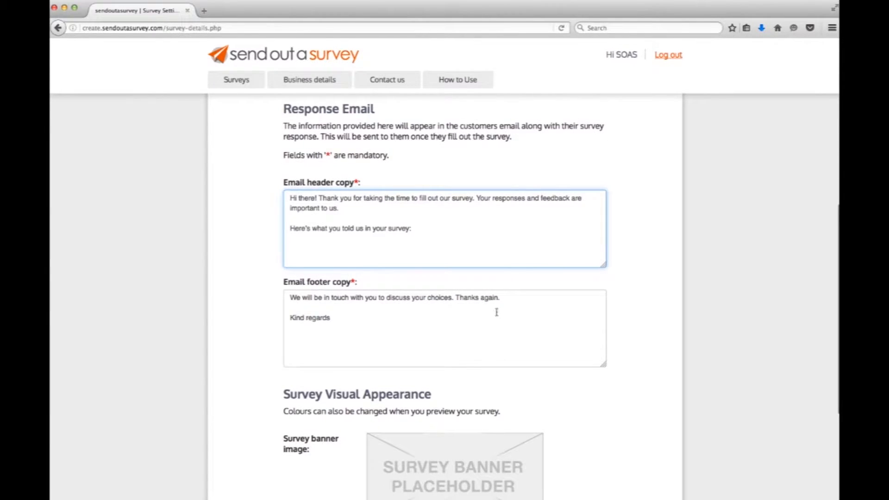
left_click(343, 308)
type("Kind regards")
key("Return")
key("Return")
type("S")
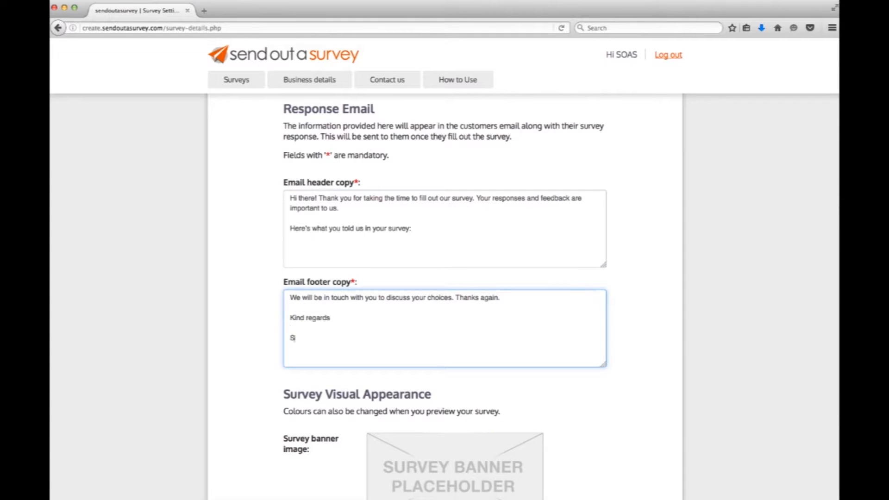
type("end out a Srvey")
key("BackSpace")
key("BackSpace")
key("BackSpace")
key("BackSpace")
type("urve")
Load the local file SOAS LOGO.png as the survey banner image.
scroll(365, 321, "down", 5)
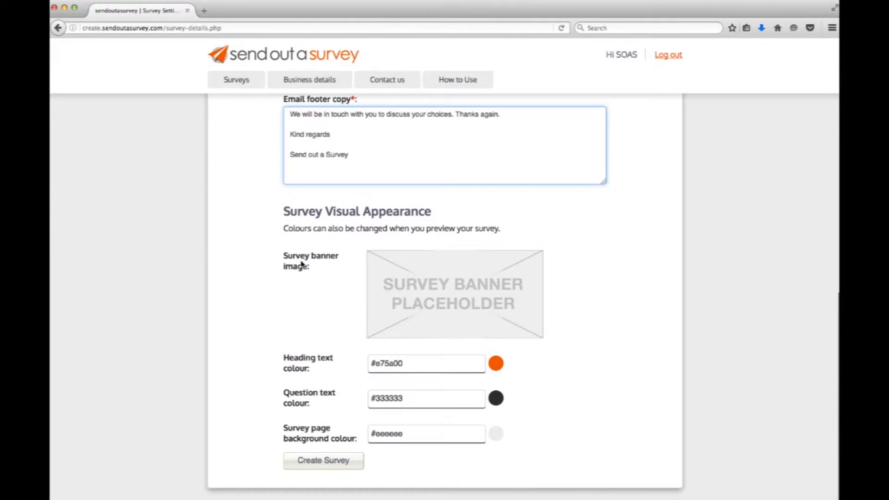
left_click(492, 289)
left_click(310, 95)
left_click(347, 85)
left_click(666, 404)
scroll(393, 201, "down", 5)
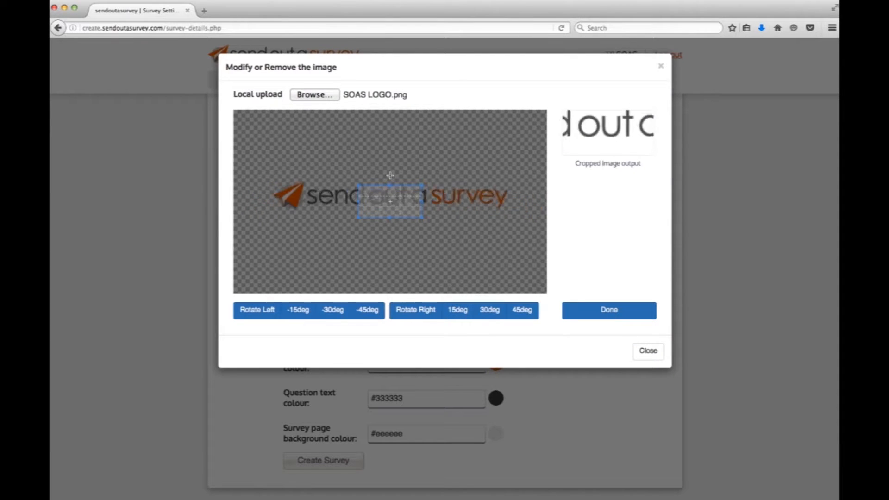
Crop the banner image around the whole logo, apply it, and create the survey.
left_click_drag(393, 201, 497, 258)
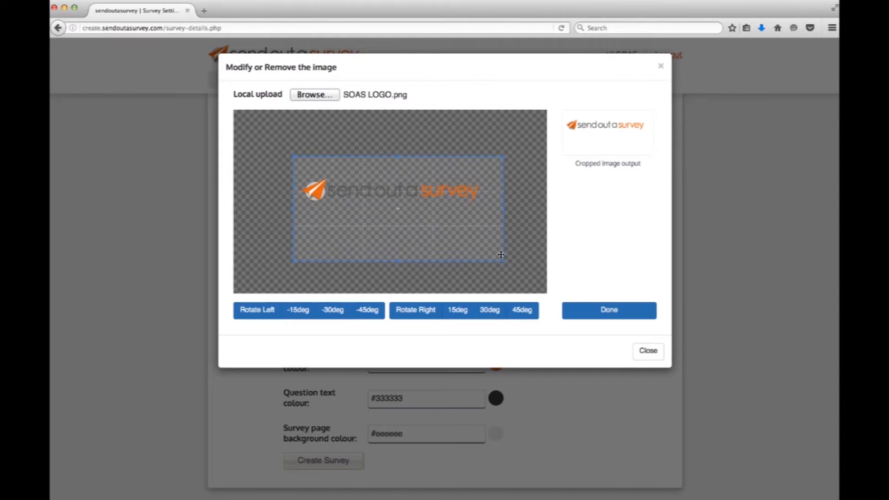
left_click_drag(457, 231, 453, 216)
left_click(608, 310)
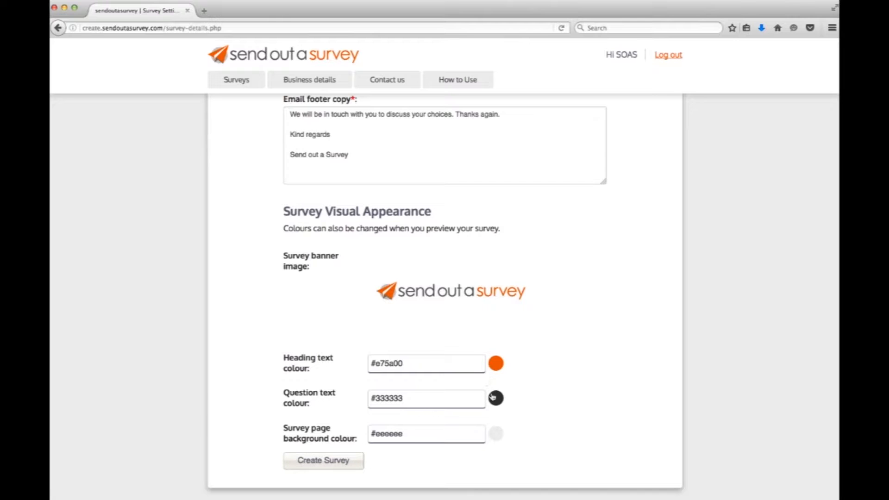
left_click(329, 461)
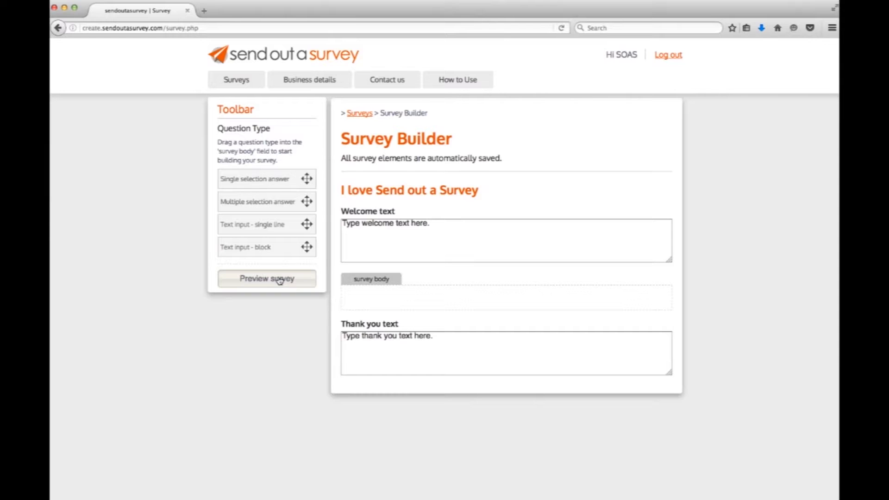
Set the welcome text to "Hi there and welcome to our survey!" and the thank you text to "Thank you for filling out our survey!".
left_click_drag(454, 222, 332, 213)
type("Hi there na")
key("BackSpace")
key("BackSpace")
type("and welcome")
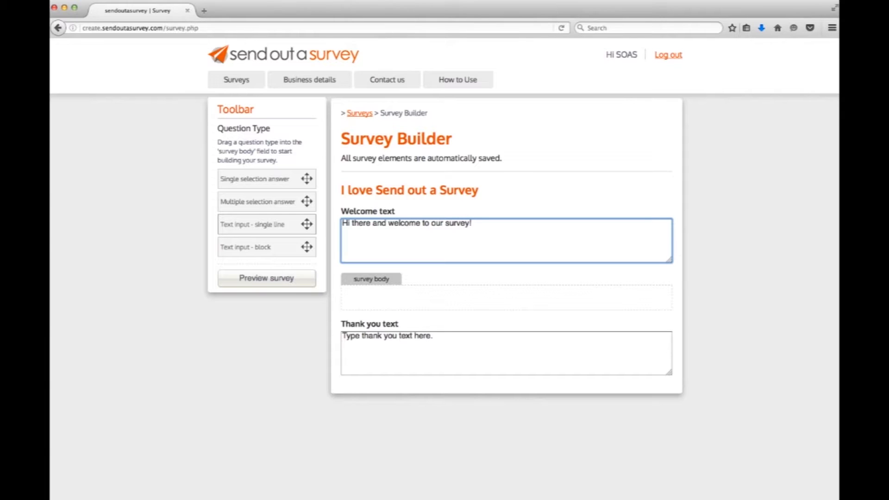
left_click_drag(452, 337, 335, 333)
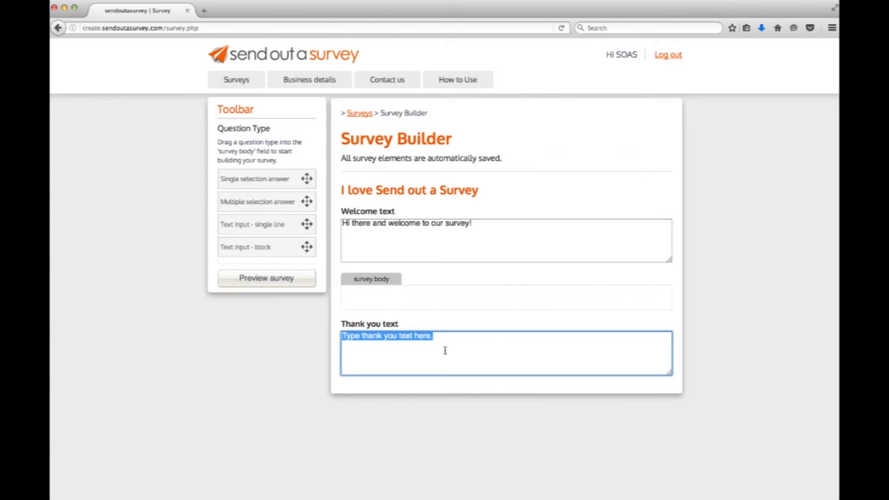
type("Thank")
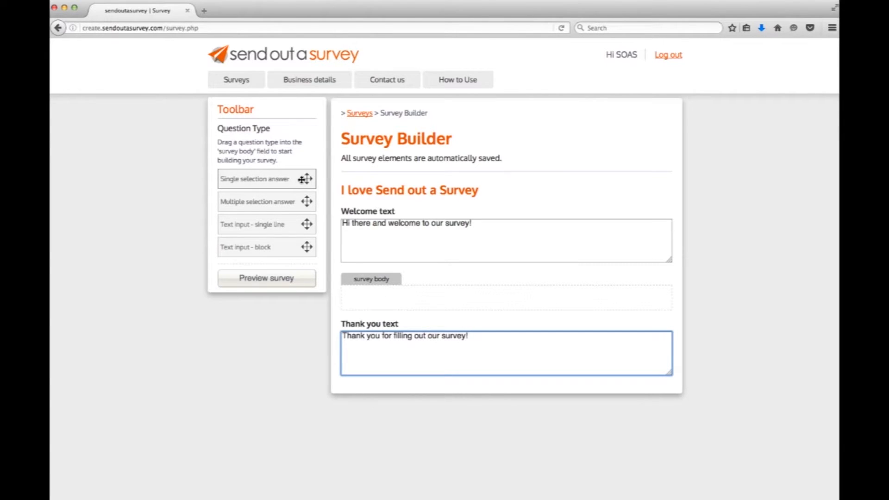
Add a single selection question to the survey body reading "Who best describes how you would use Send out a Survey?".
left_click_drag(270, 178, 410, 298)
scroll(410, 299, "down", 1)
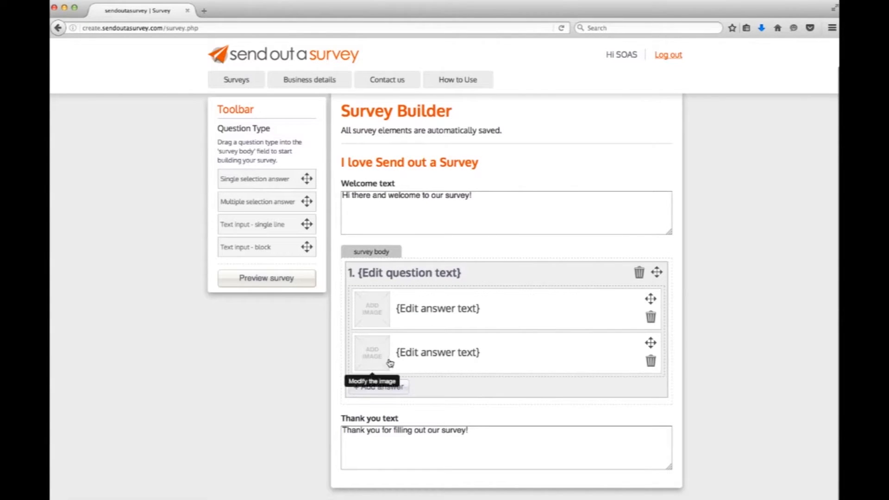
left_click(411, 274)
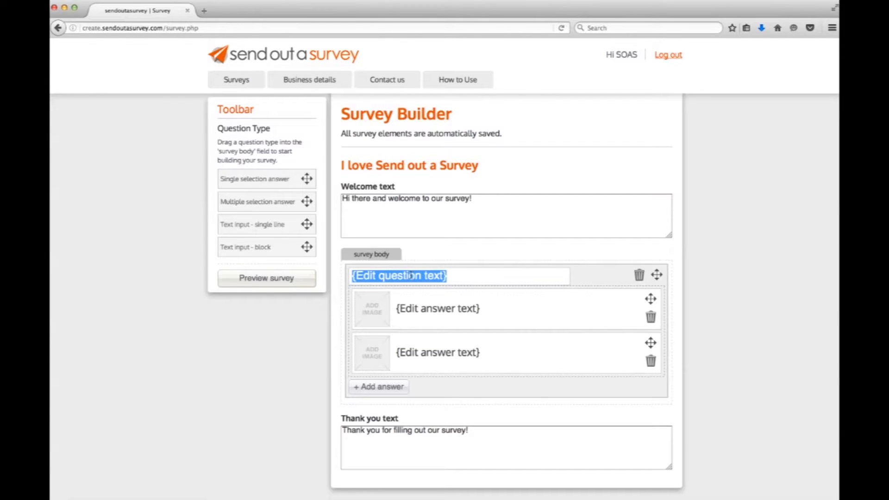
type("What")
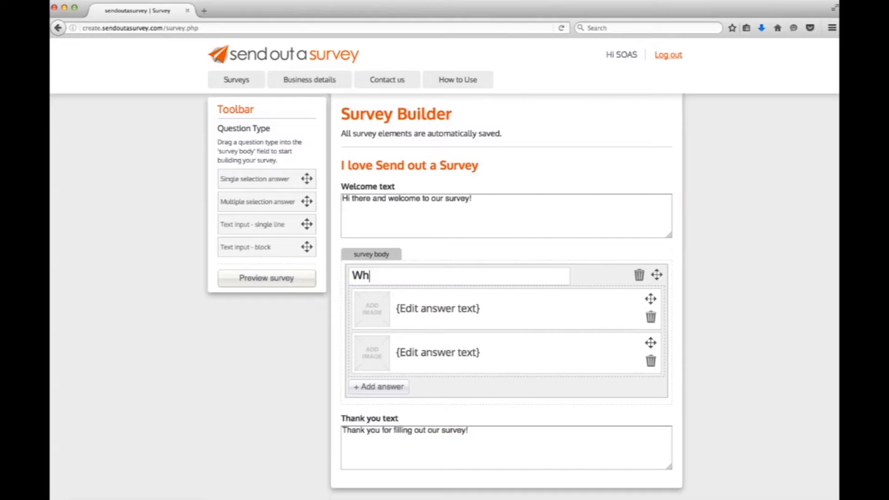
key("BackSpace")
key("BackSpace")
type("o best describes how yo")
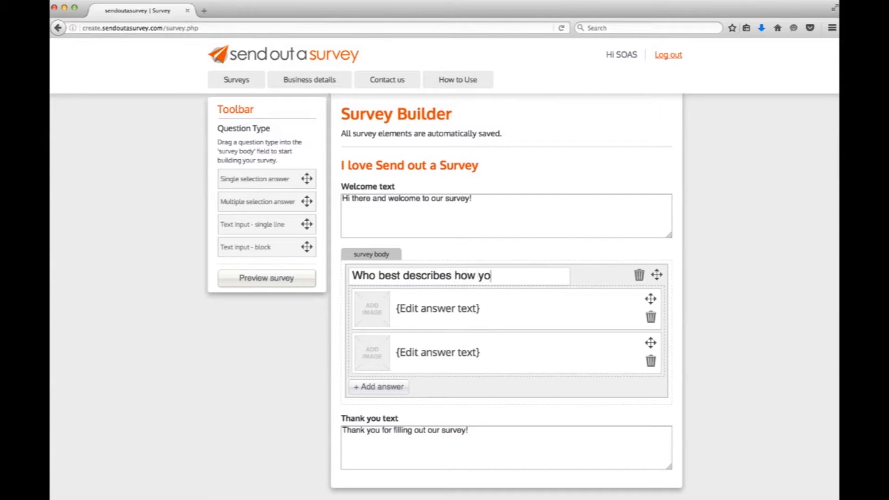
type("u would use Send")
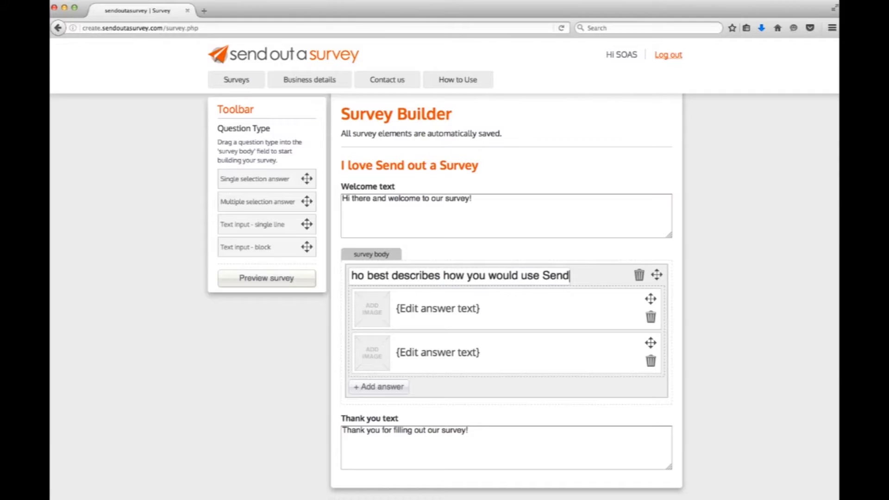
type(" out a Survey?")
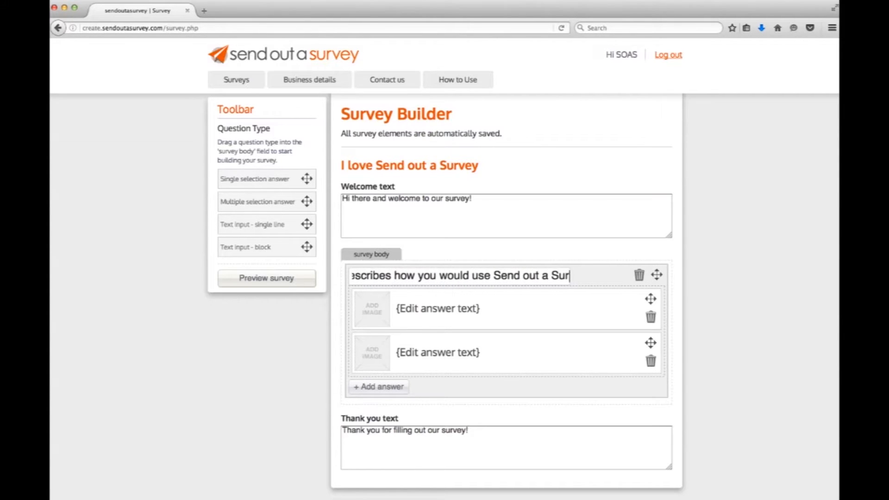
left_click(374, 306)
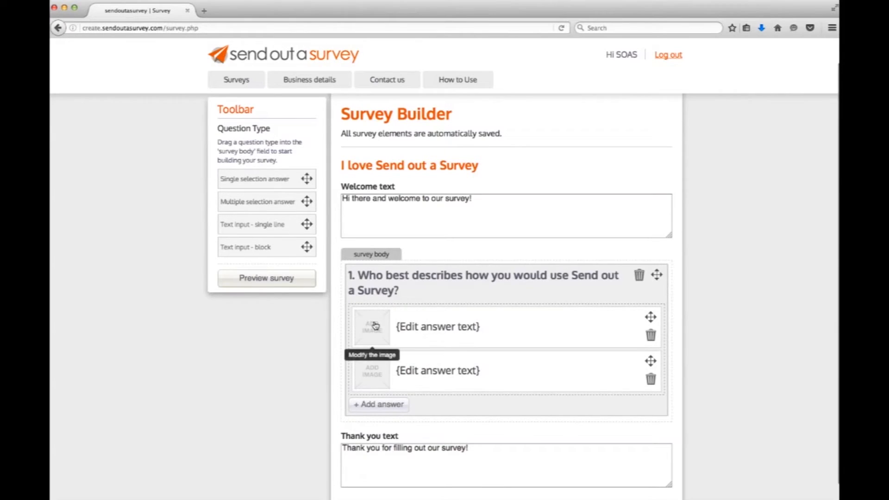
Upload Steve.png as the first answer's image in question 1 and crop it around the whole face and hair.
left_click(375, 326)
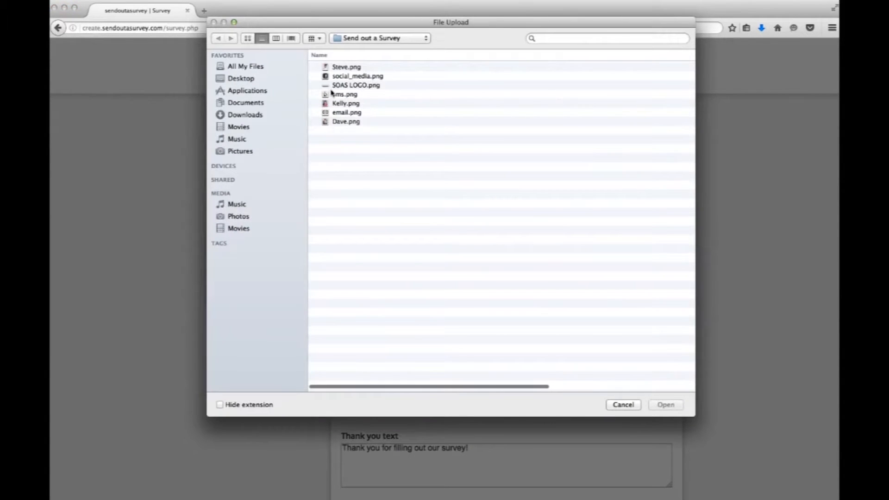
left_click(350, 68)
left_click(666, 405)
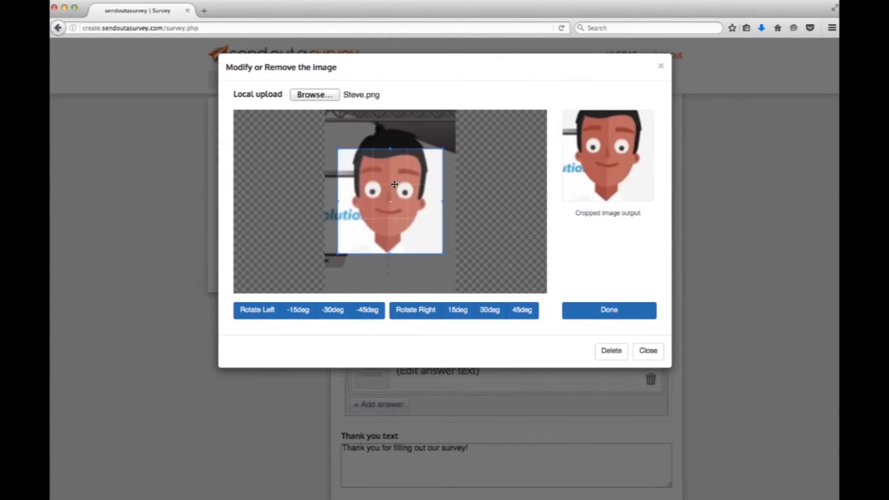
scroll(395, 184, "down", 2)
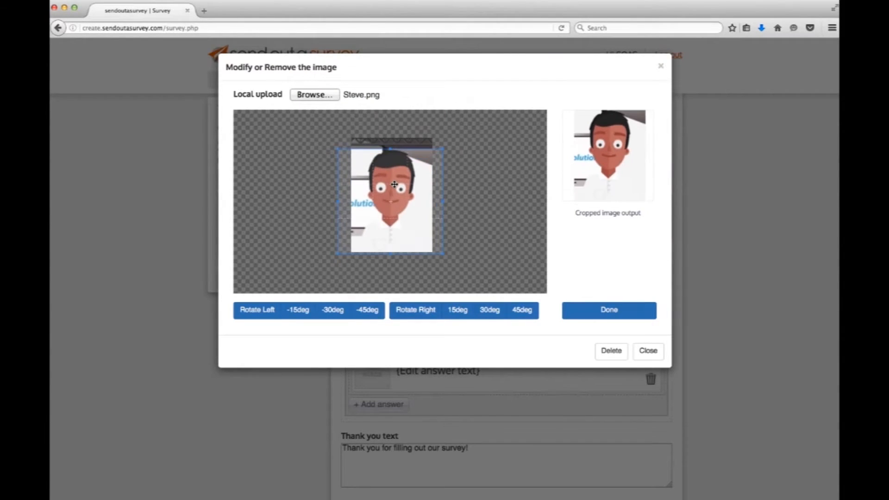
scroll(394, 185, "up", 1)
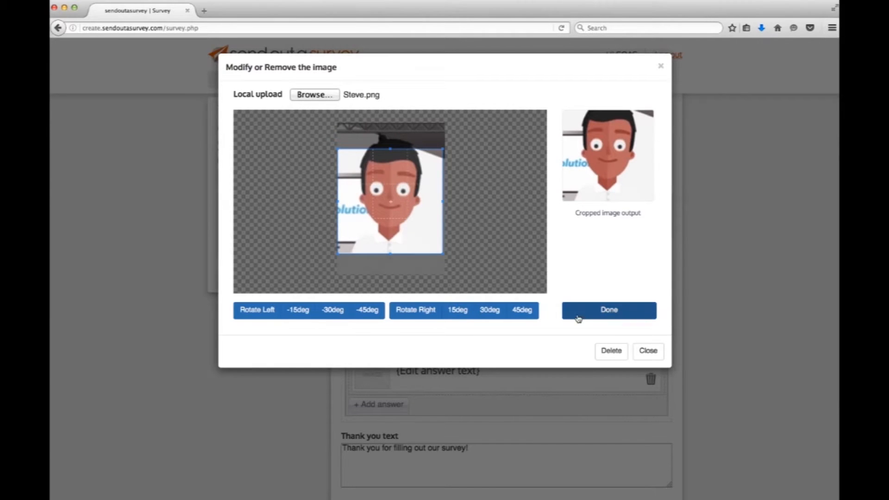
left_click_drag(368, 207, 369, 195)
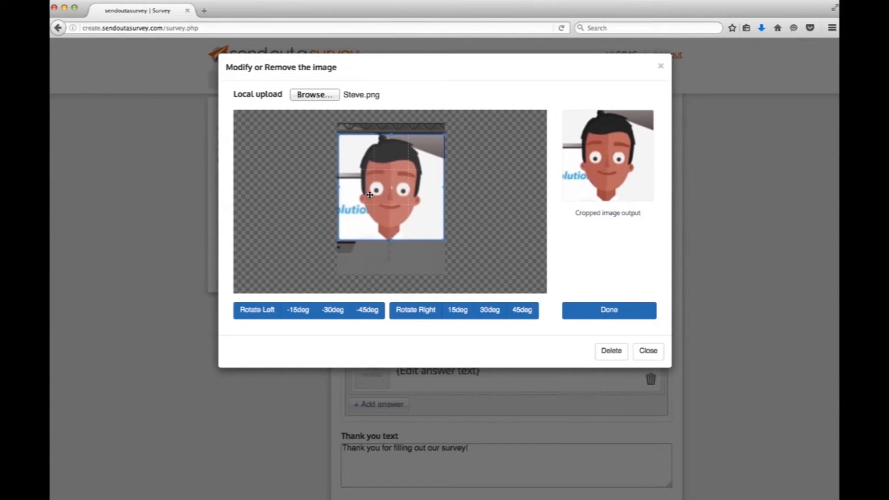
left_click(603, 311)
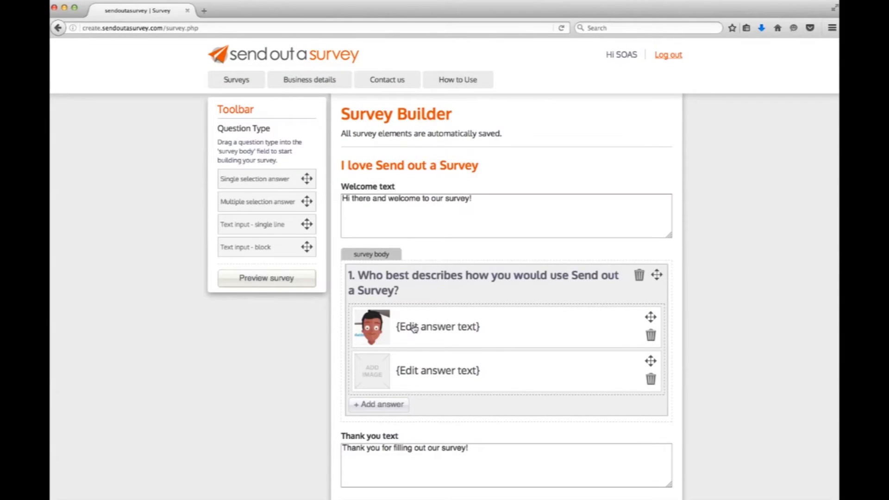
Set question 1's first answer text to "General enquiries and competition entries".
left_click(413, 326)
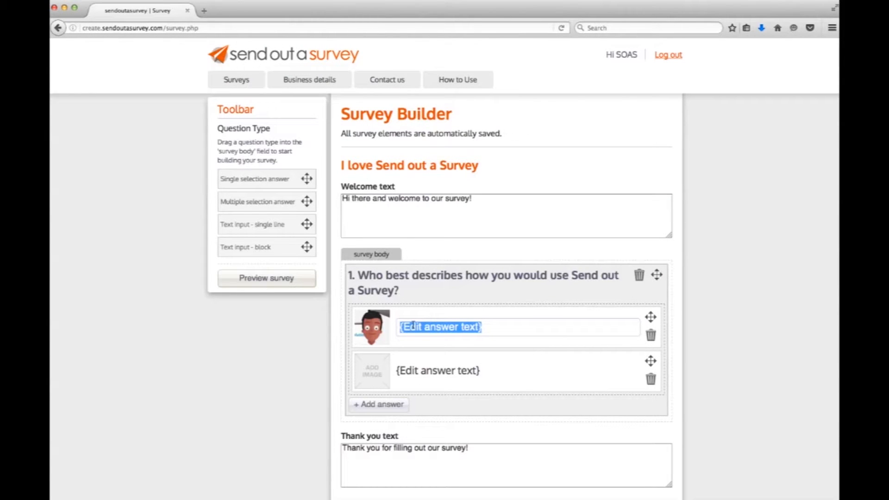
type("General enqui")
key("BackSpace")
key("BackSpace")
type("quit")
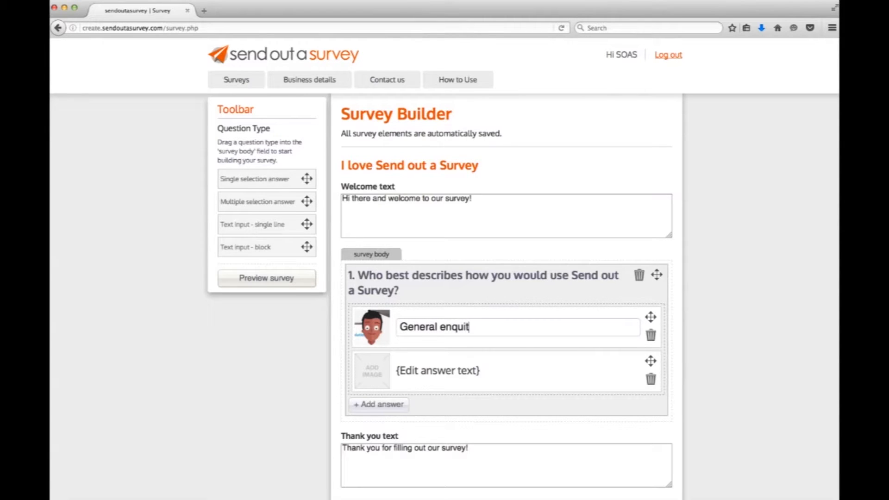
key("BackSpace")
type("ries and com")
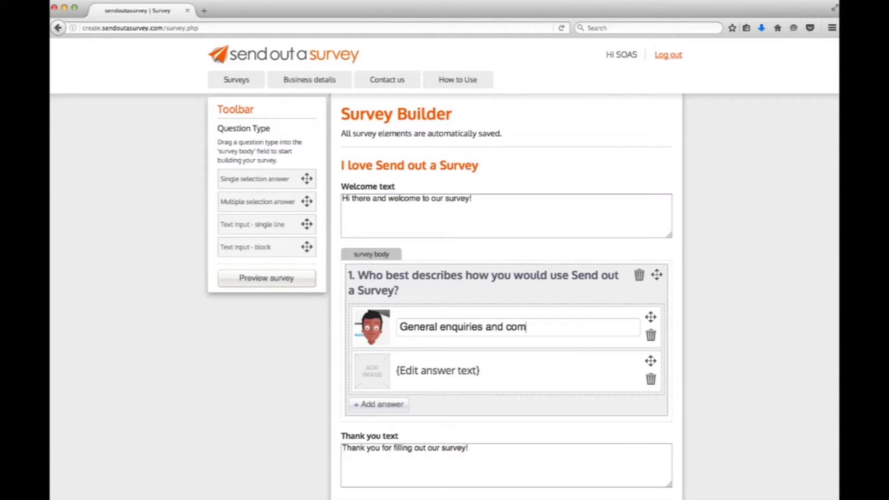
type("petition entries")
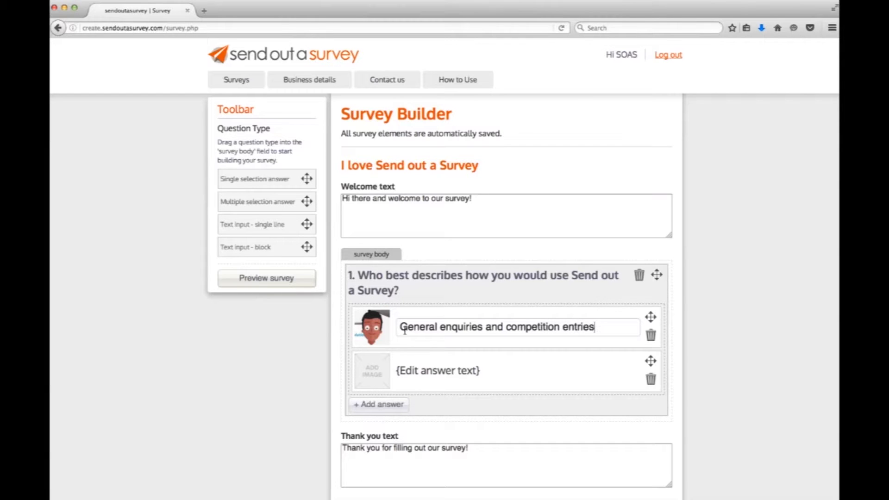
Upload Kelly.png as the second answer's image in question 1, crop it around the head and shoulders, and apply it.
left_click(374, 362)
left_click(318, 94)
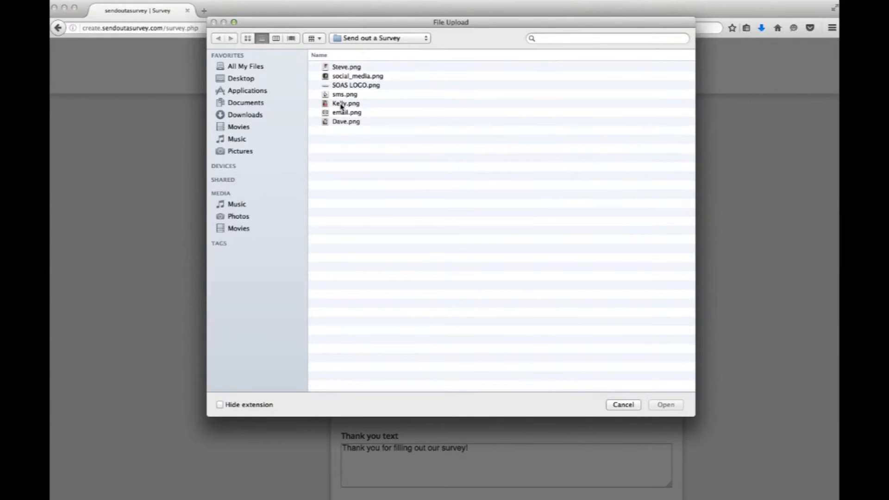
left_click(342, 104)
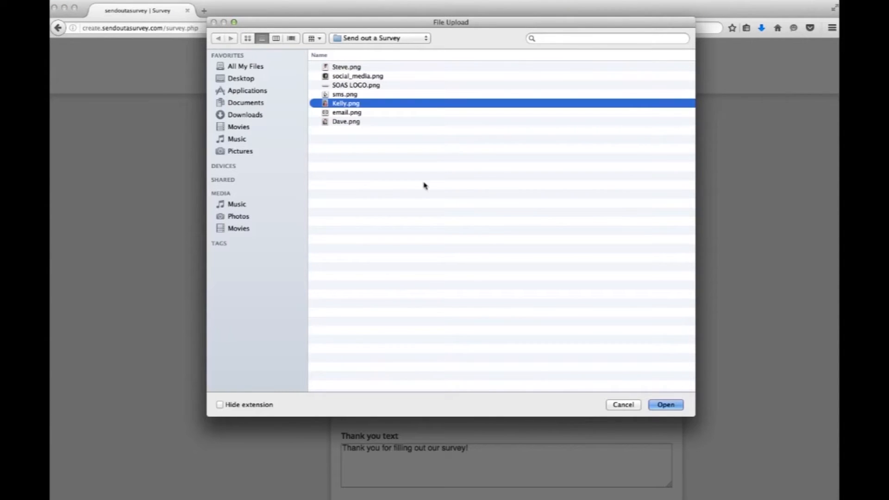
left_click(665, 405)
left_click_drag(402, 194, 411, 177)
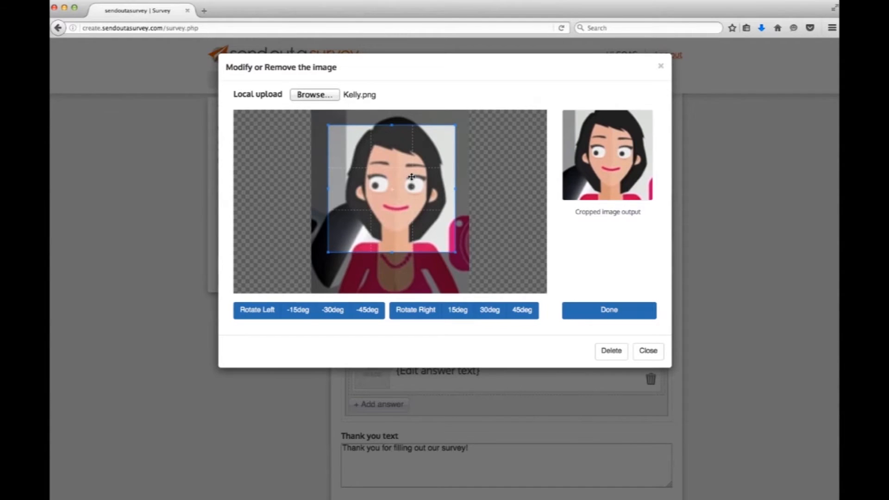
scroll(411, 177, "down", 4)
scroll(410, 172, "up", 1)
left_click_drag(410, 169, 407, 170)
left_click(612, 316)
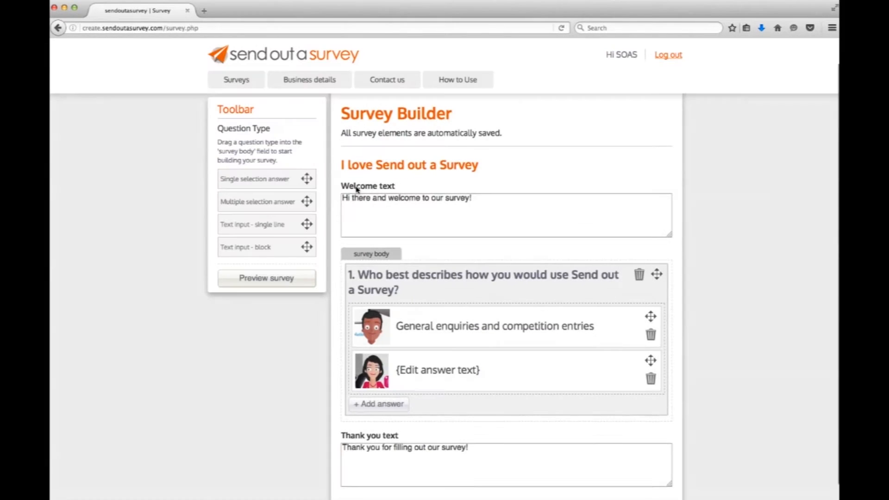
Set question 1's second answer text to "Pre-purchase questionnaires and expo surveys".
left_click(437, 371)
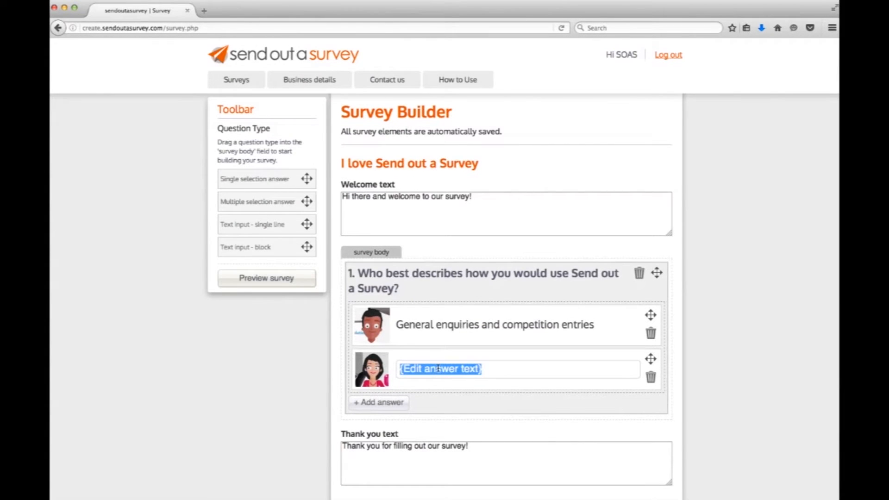
type("Pre-pur")
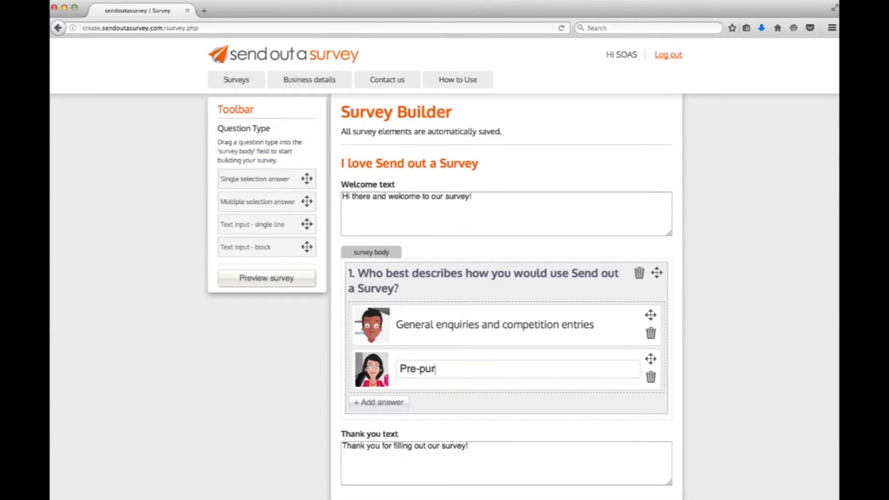
type("chase questionna")
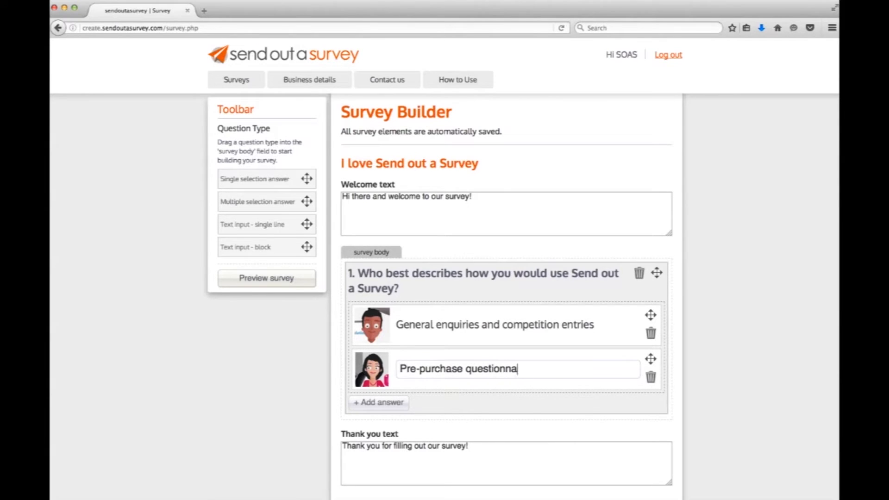
type("ires and expo surveys")
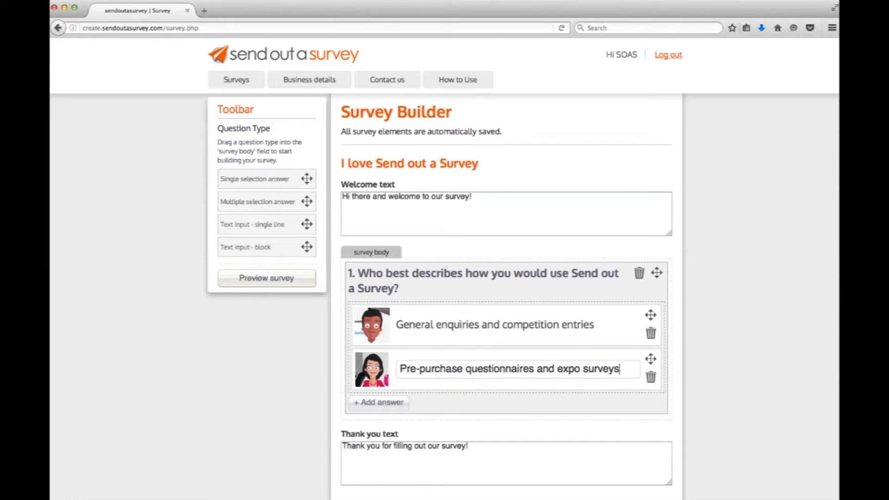
left_click(451, 409)
Add a multiple selection question to the survey body below question 1.
scroll(450, 408, "down", 1)
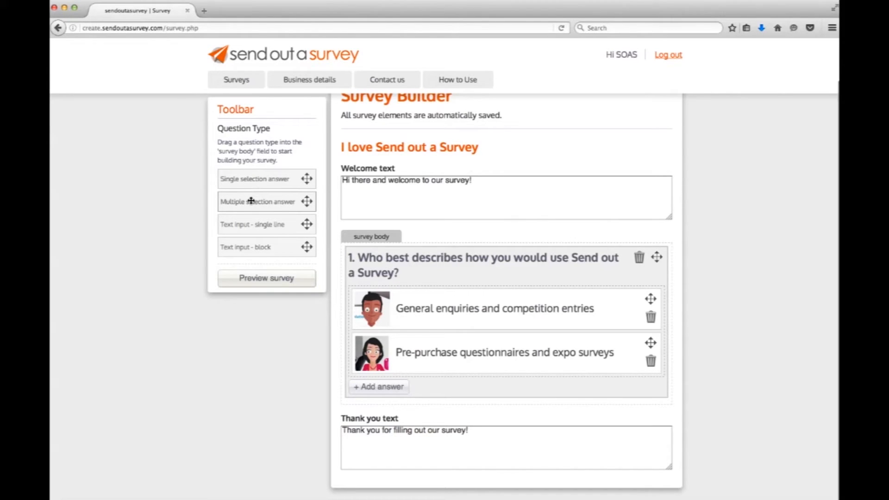
left_click_drag(250, 201, 418, 406)
scroll(419, 407, "down", 3)
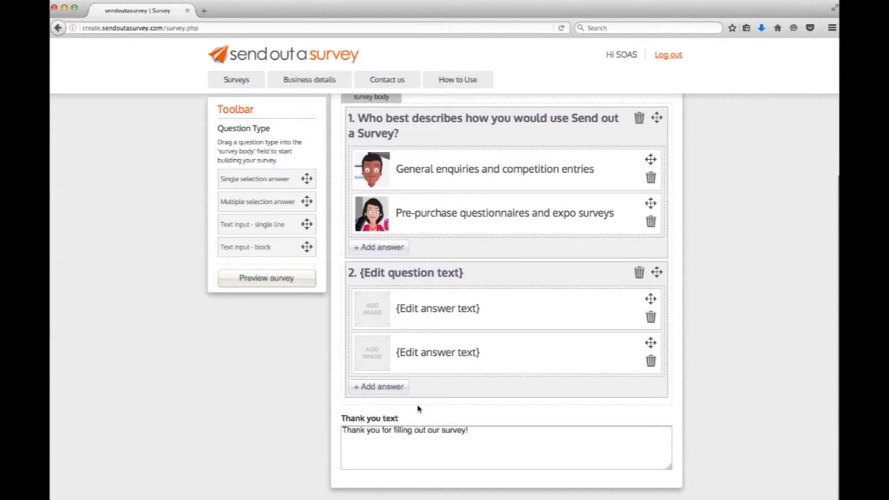
Move the blank second question above the first one, and return it to second place.
scroll(419, 409, "up", 3)
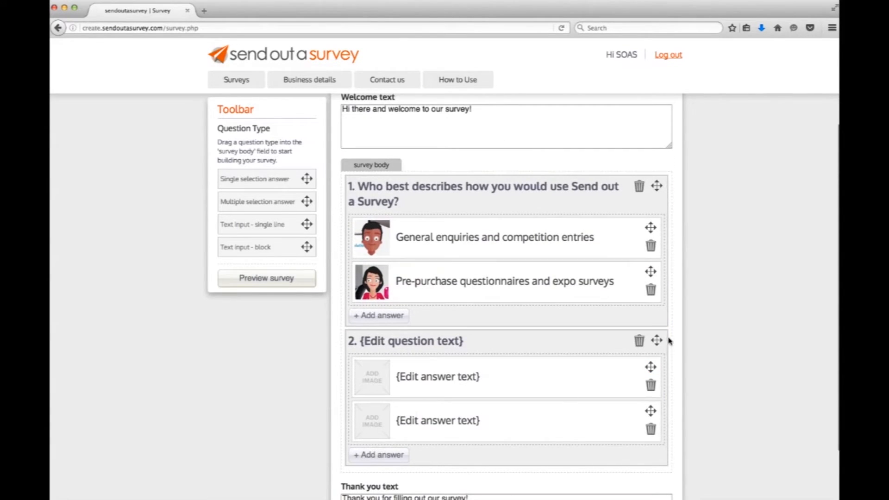
left_click_drag(656, 340, 651, 256)
scroll(612, 268, "down", 6)
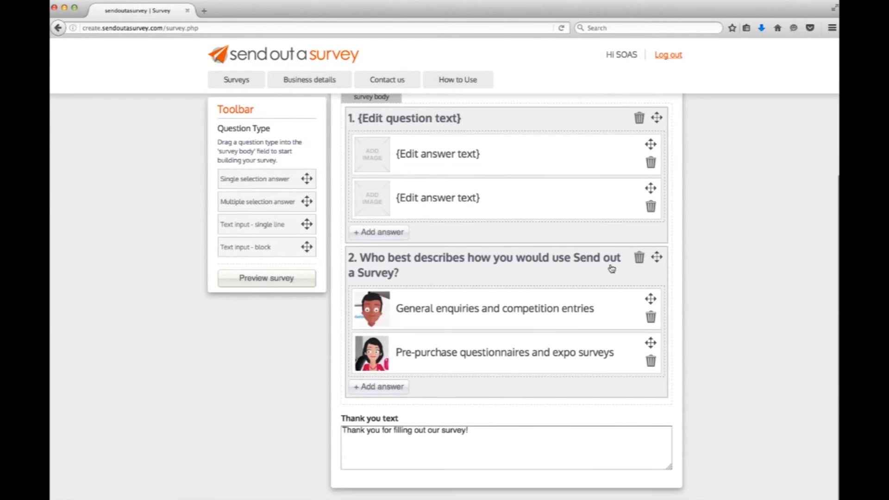
scroll(612, 268, "up", 3)
left_click_drag(656, 176, 657, 410)
Set the second question's text to "How would you send out your surveys?".
scroll(542, 349, "down", 3)
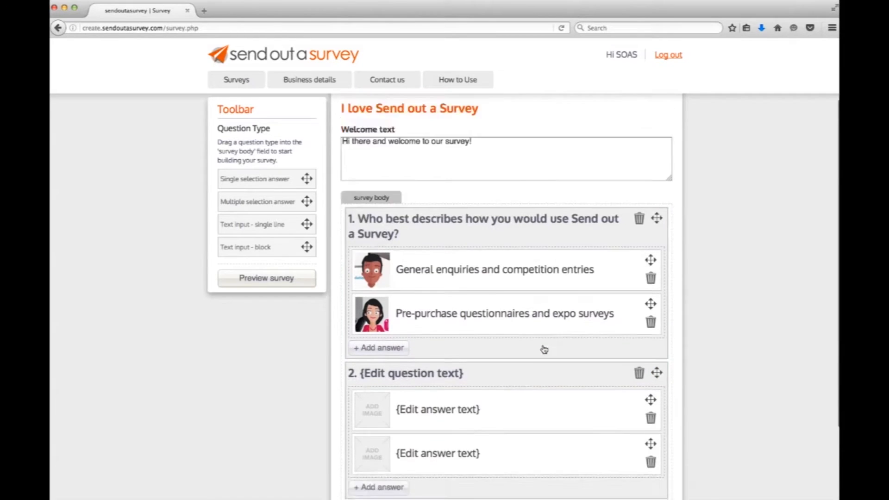
left_click(454, 273)
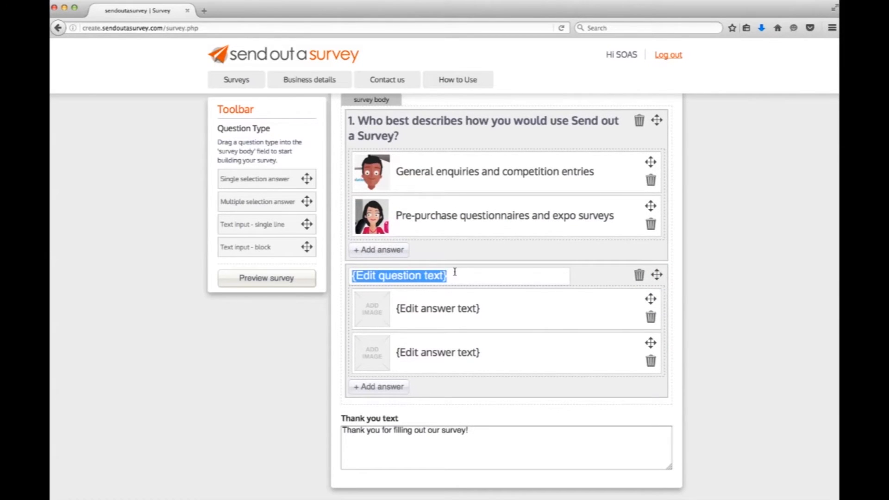
type("How wo")
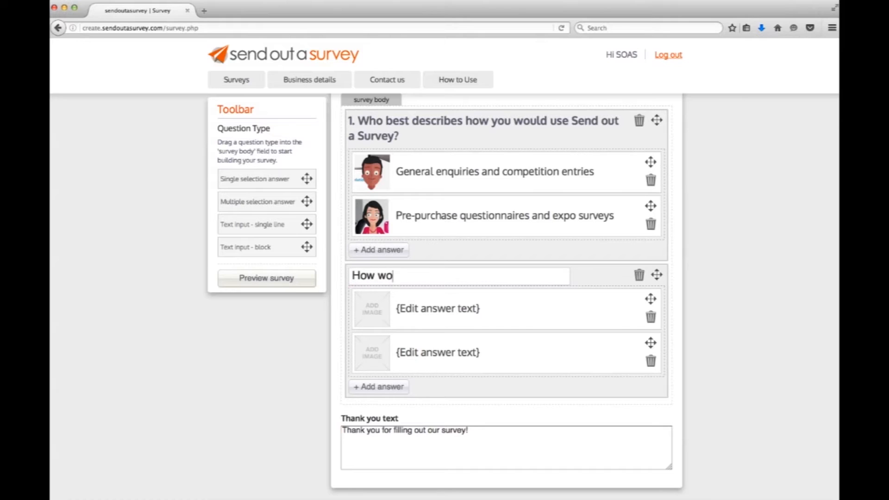
type("uld you send out your surveys")
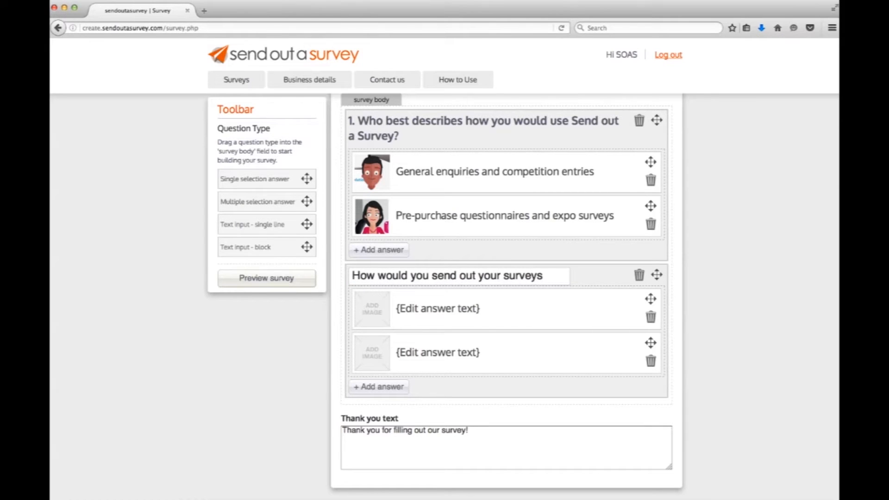
Give question 2's first answer the image social_media.png, cropped around the white "f", and the text "Social media".
left_click(381, 311)
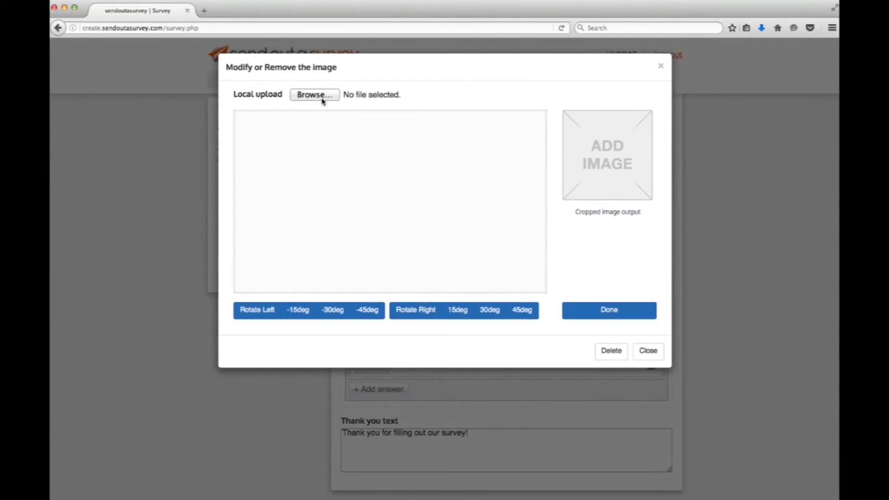
left_click(321, 98)
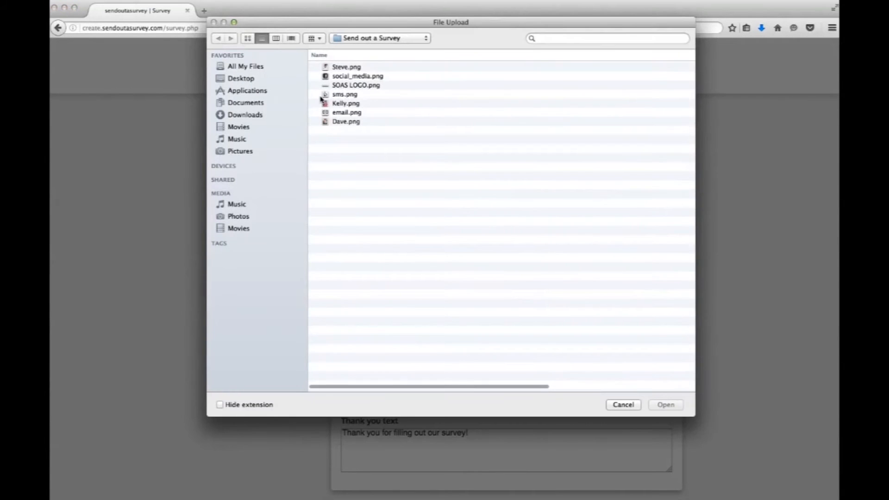
left_click(344, 77)
left_click(666, 404)
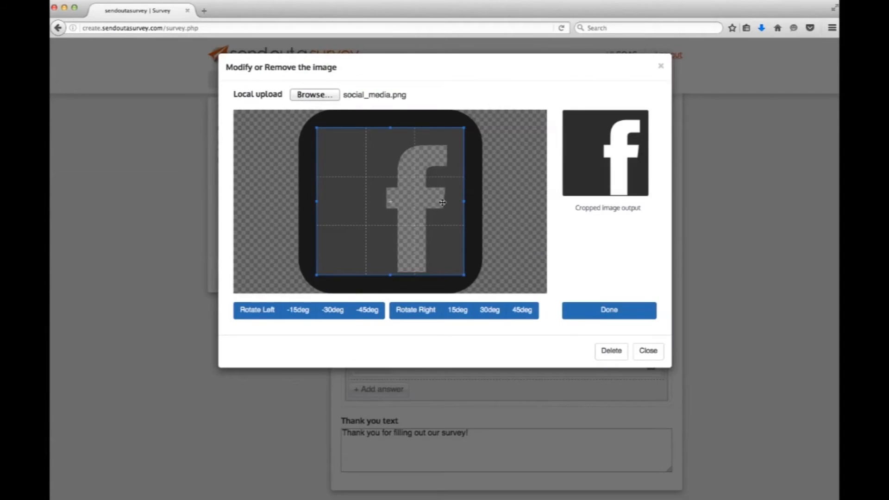
left_click_drag(386, 192, 391, 194)
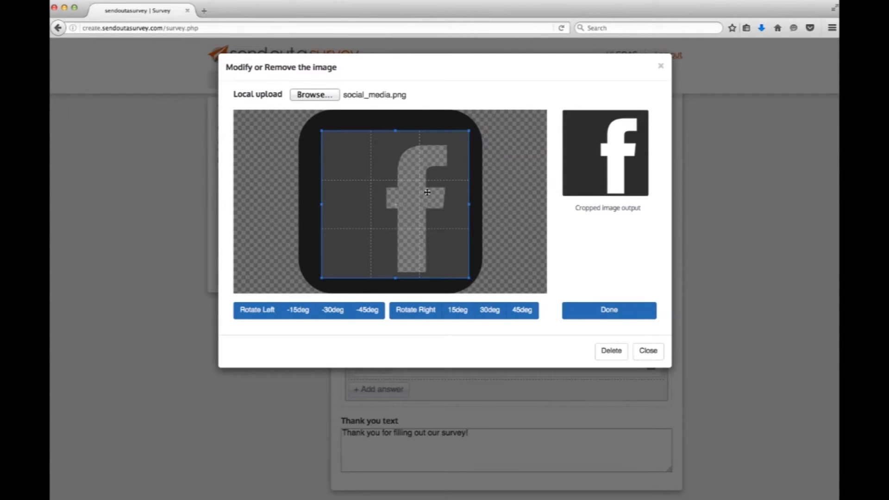
left_click(618, 311)
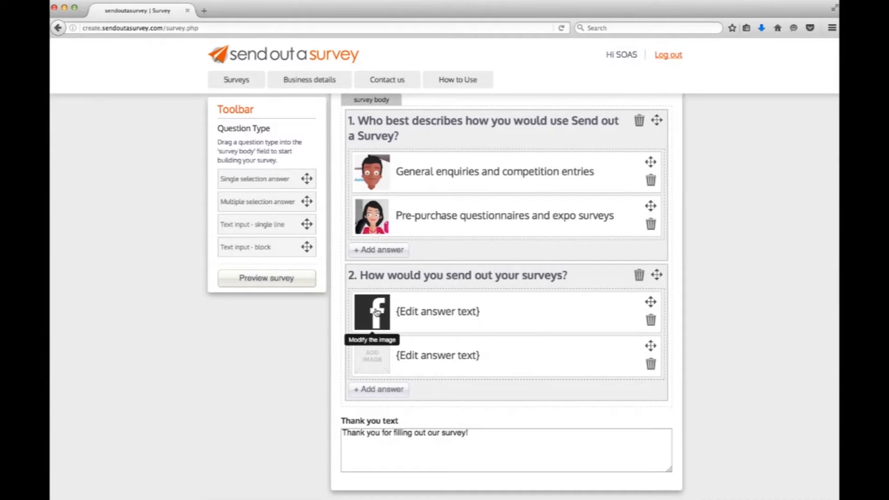
left_click(437, 311)
type("Social media")
Upload sms.png as the second answer's image in question 2, fit the whole phone icon in the crop, and apply it.
left_click(367, 354)
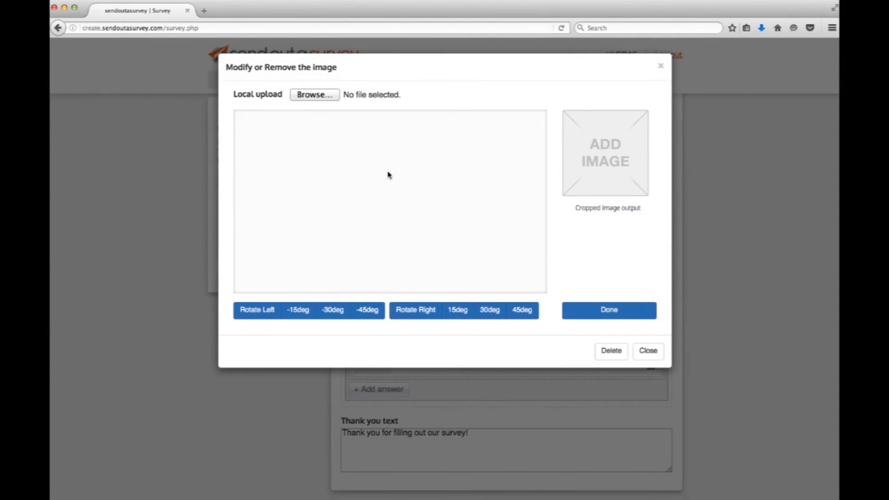
left_click(310, 95)
left_click(344, 94)
key("Return")
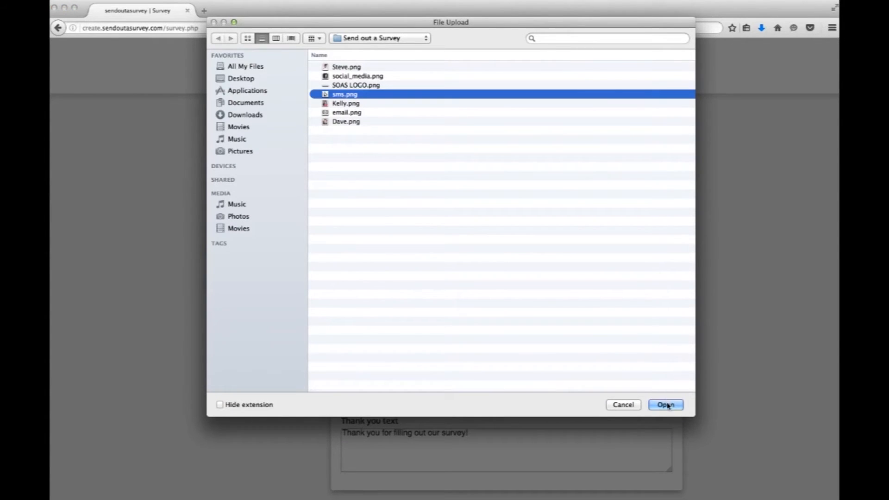
scroll(385, 209, "down", 3)
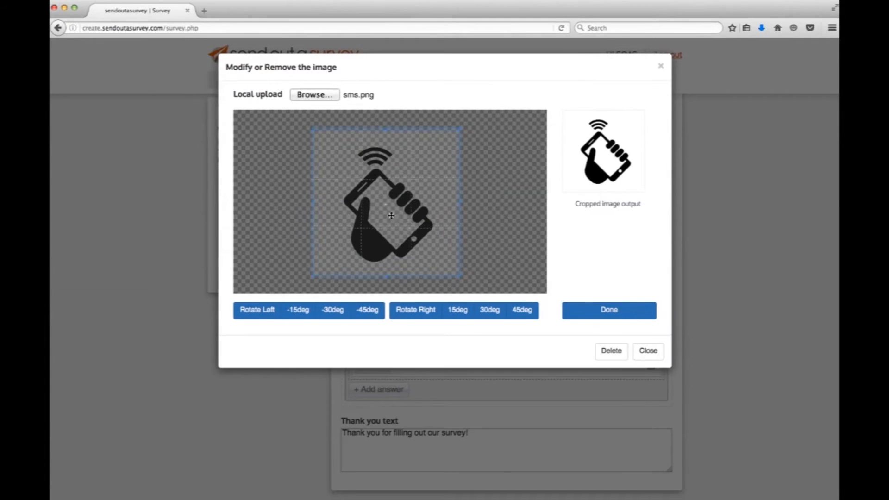
left_click(609, 310)
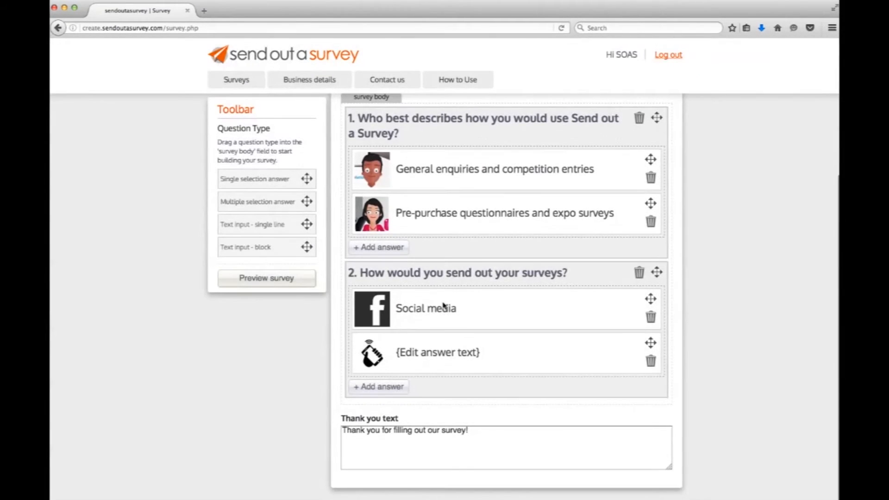
Add a third answer to question 2 and give it the image email.png, cropped to include the whole envelope.
left_click(378, 386)
left_click(378, 390)
left_click(311, 93)
left_click(340, 113)
left_click(667, 405)
scroll(389, 197, "down", 4)
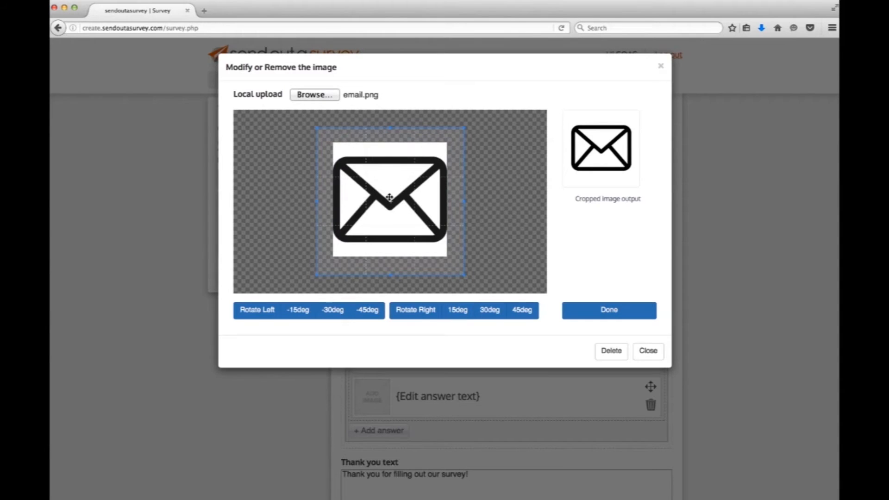
left_click(616, 310)
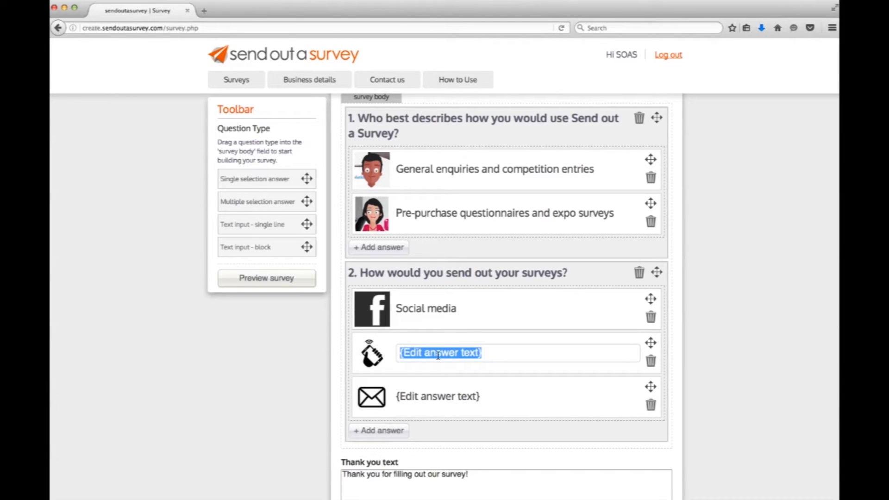
Set question 2's second answer text to "SMS" and its third answer text to "Email".
type("SMS")
left_click(457, 397)
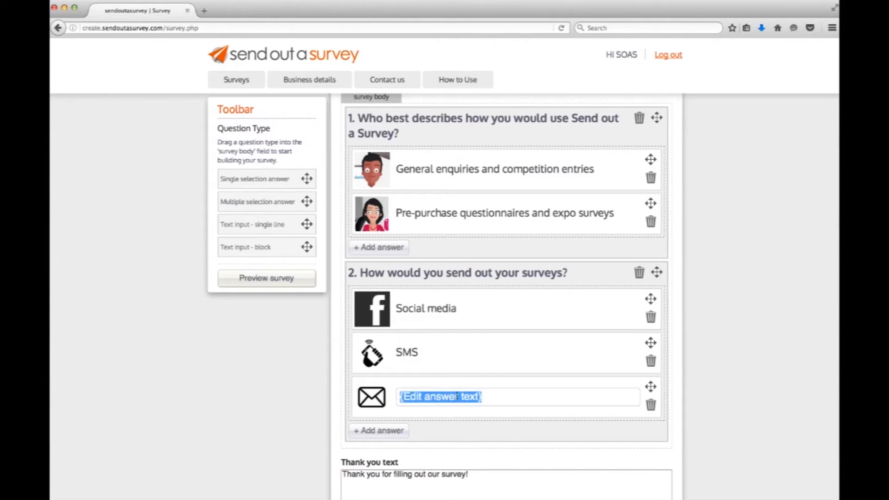
type("Email")
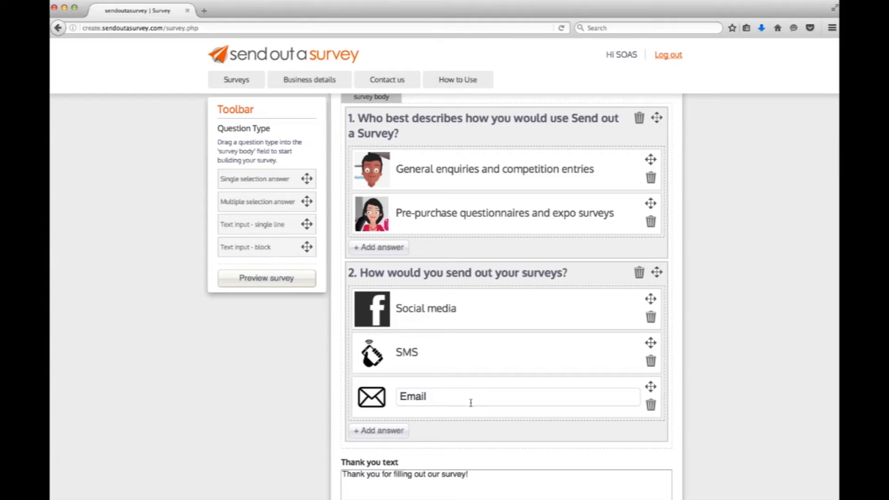
left_click(553, 437)
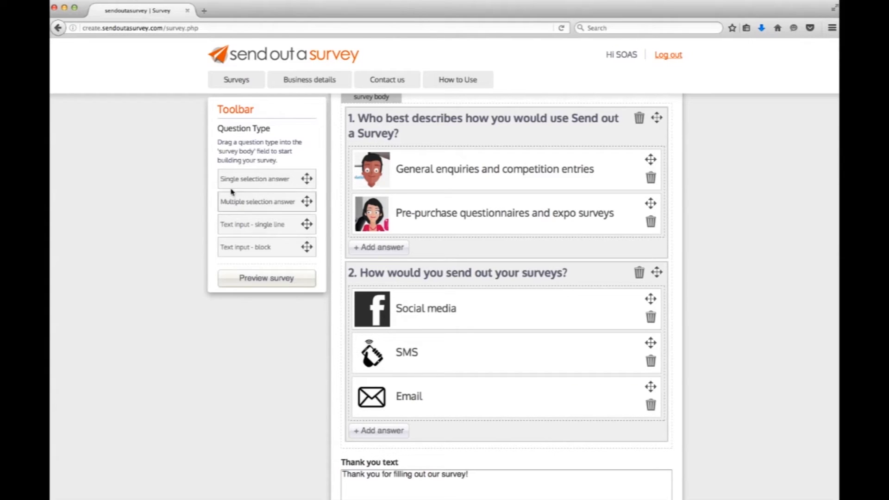
Add a single-line text input question below question 2 with the text "Are there other ways you can use SOAS?".
scroll(455, 350, "down", 2)
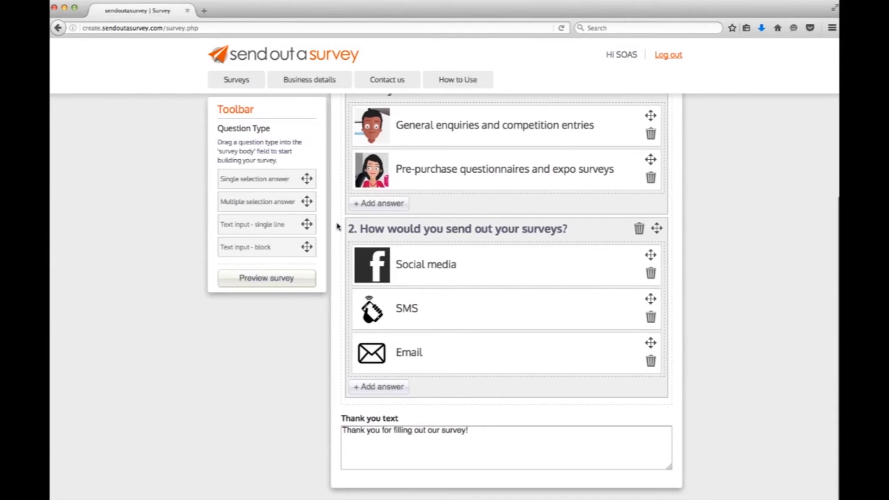
left_click_drag(245, 223, 412, 407)
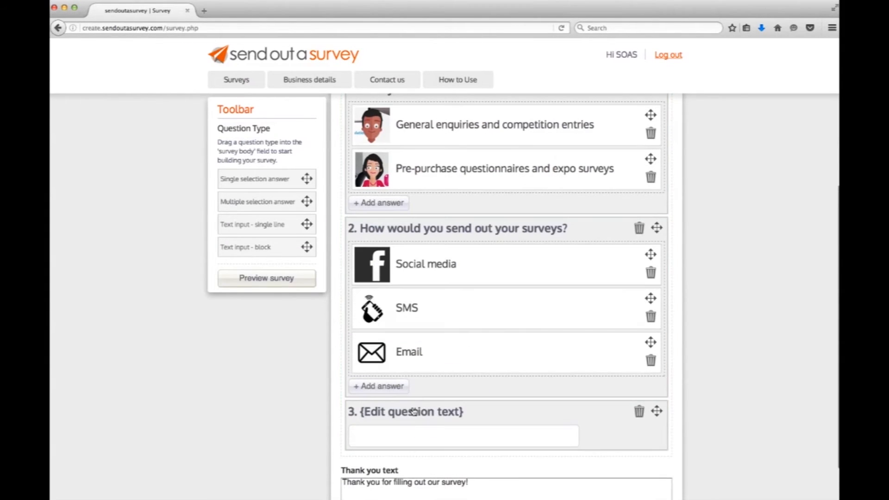
scroll(412, 408, "down", 2)
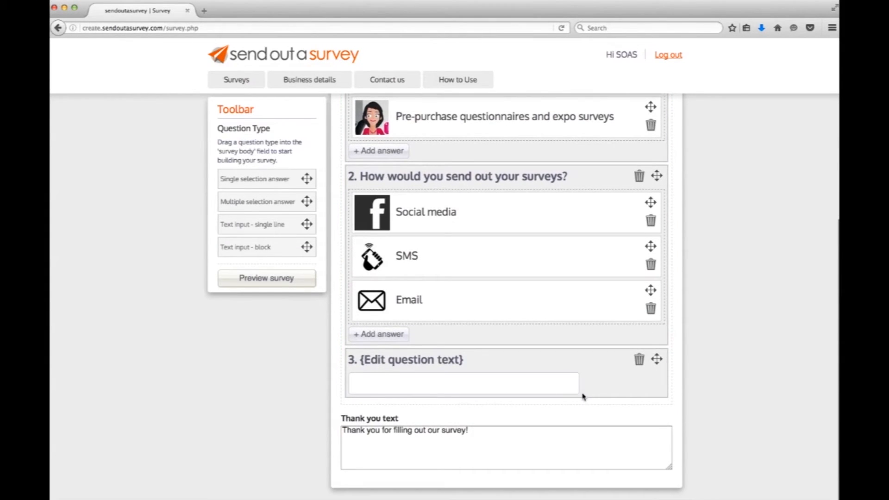
left_click(443, 361)
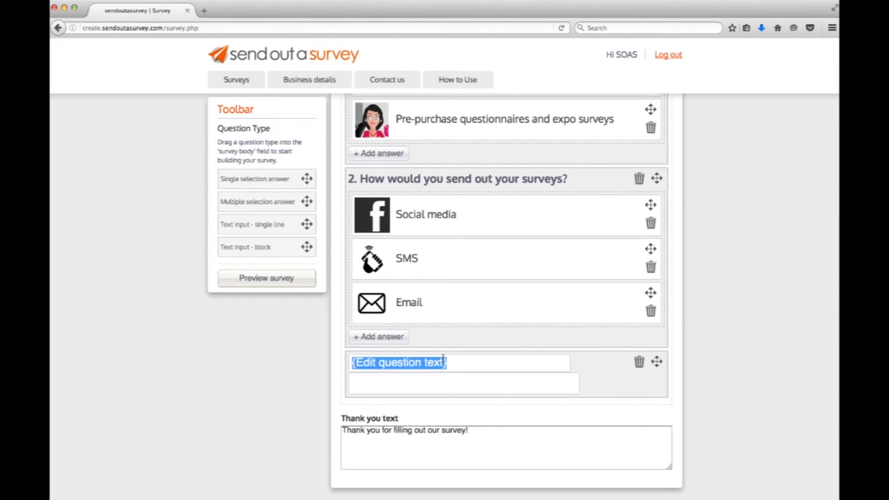
type("Are there ot")
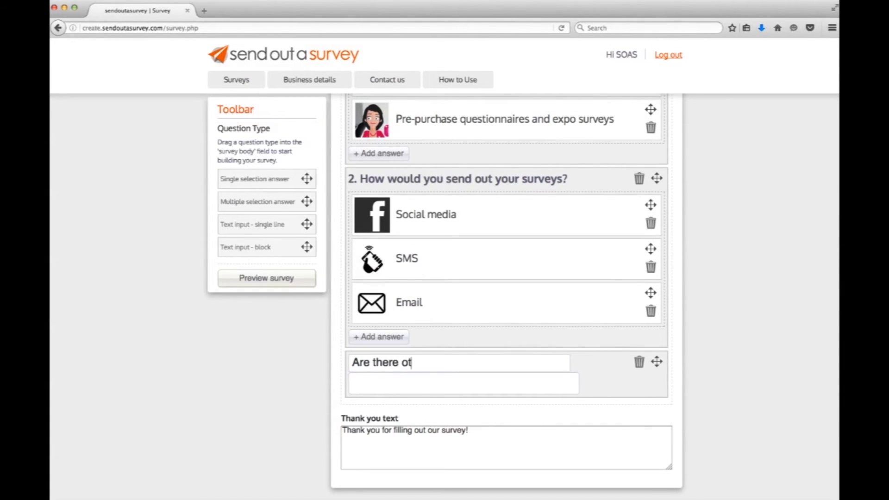
type("her ways you can u")
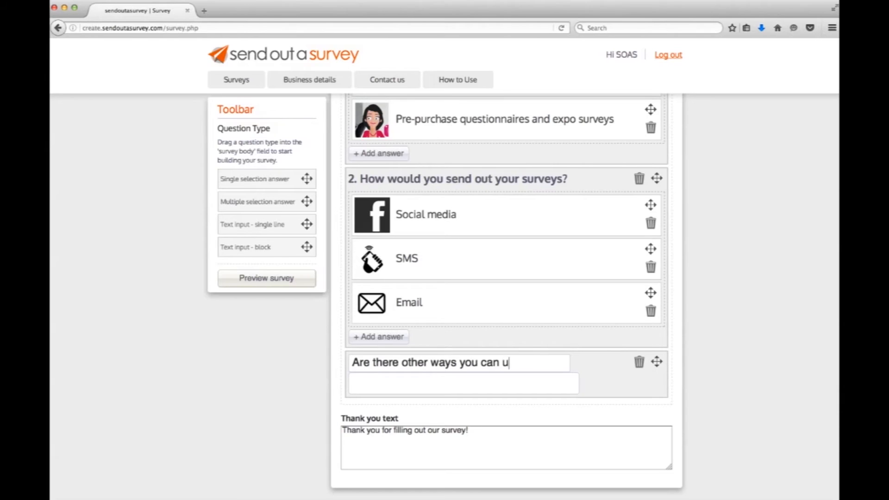
type("se SOAS?")
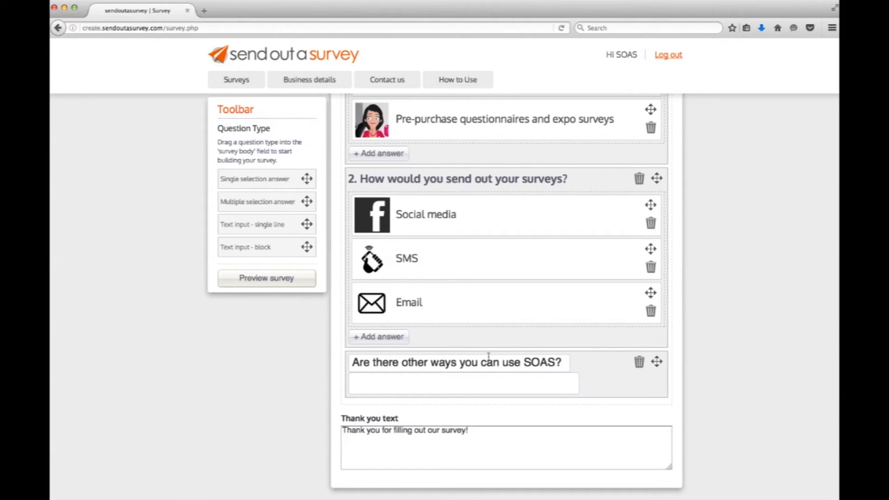
left_click(457, 383)
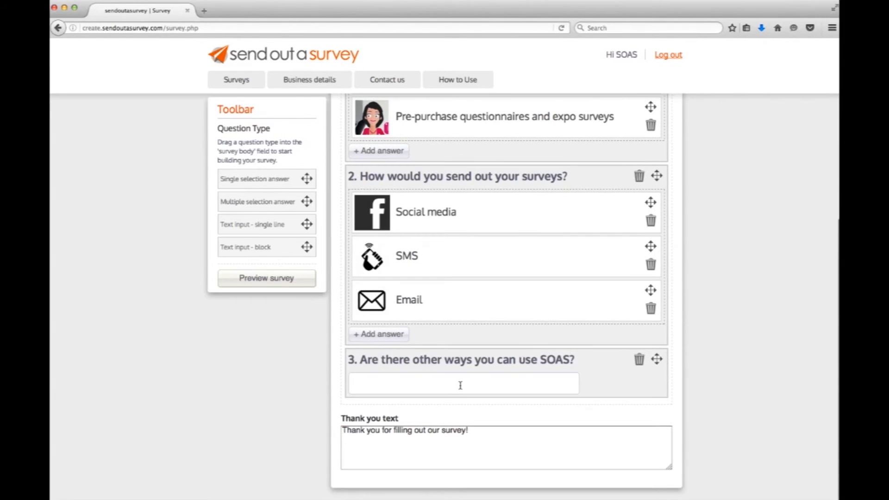
Add a block text input as question 4 with the text "Please let us know any feedback or suggestions you may have".
left_click_drag(269, 249, 407, 417)
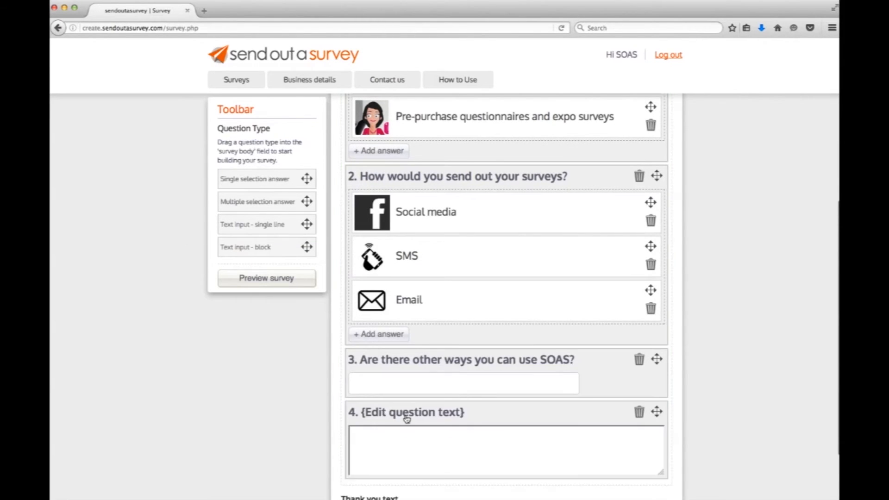
scroll(407, 419, "down", 3)
left_click(411, 332)
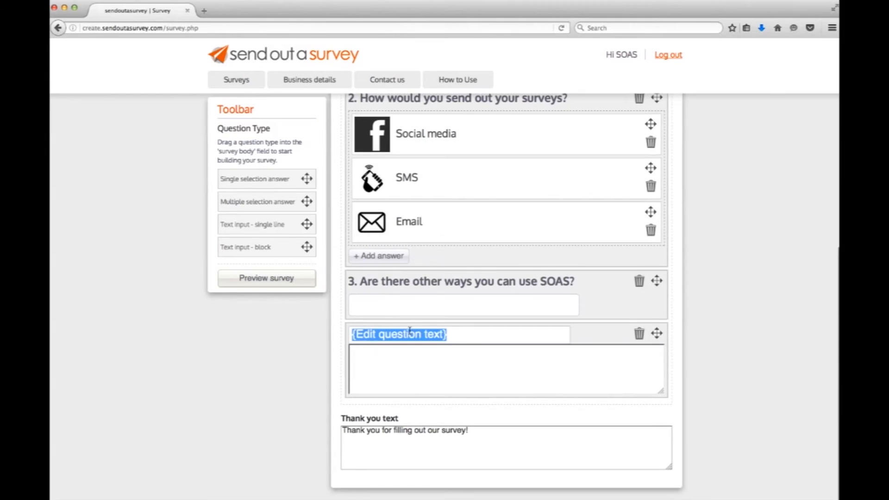
type("Please ")
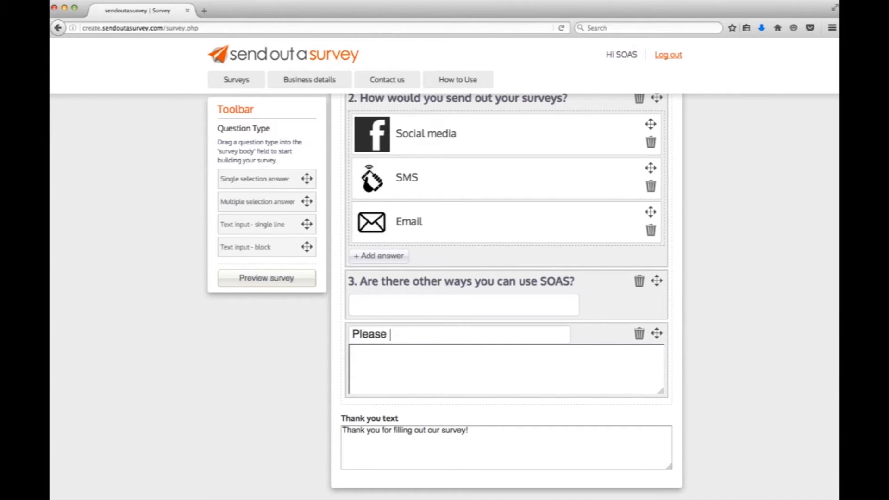
type("let us know any fe")
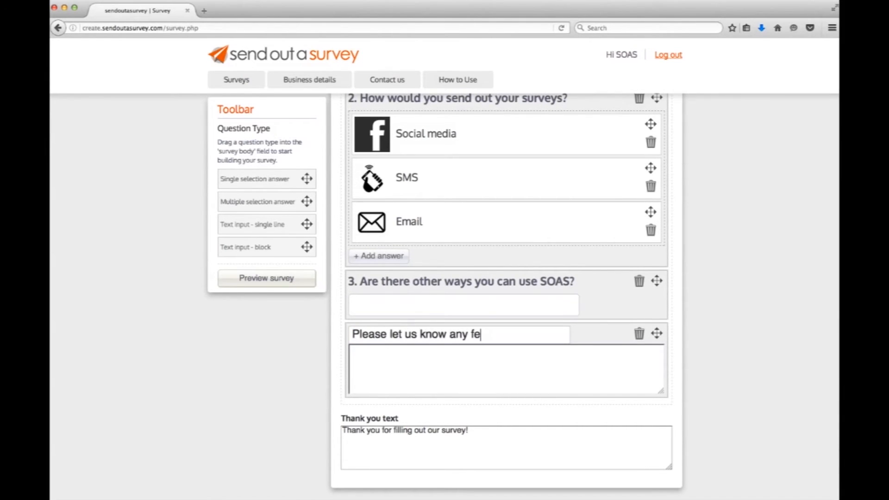
type("edback or suggest")
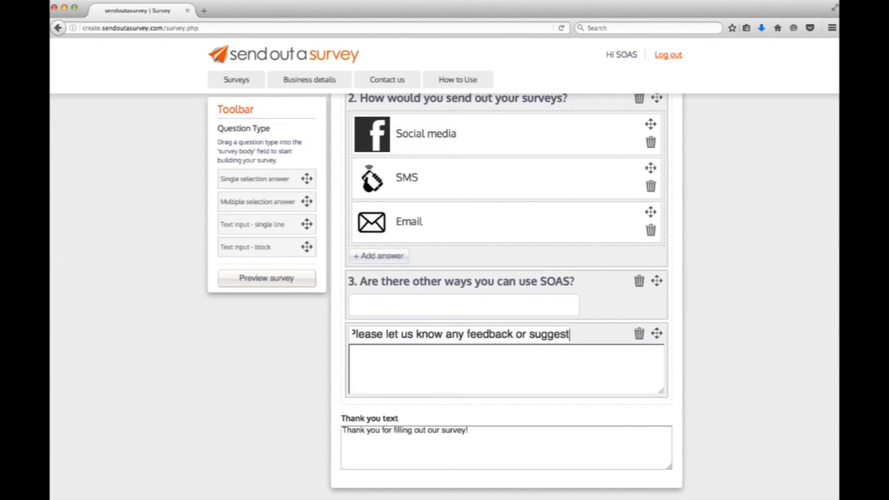
type("ions you may have")
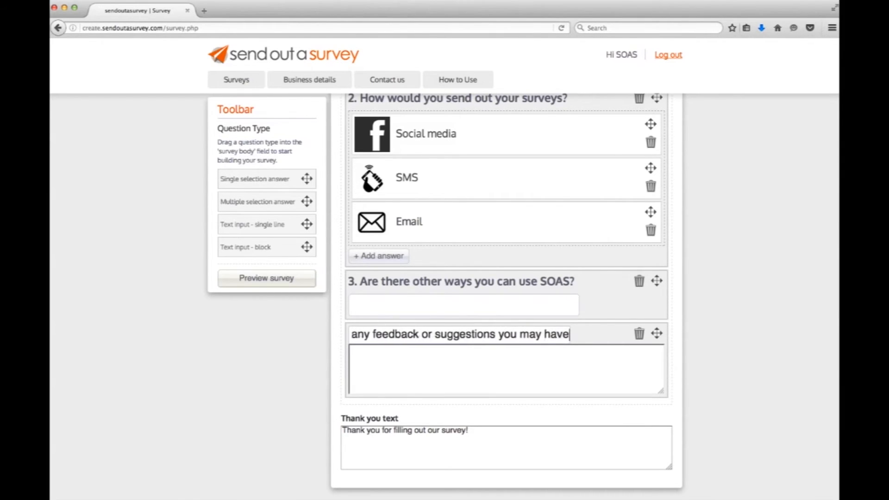
key("Return")
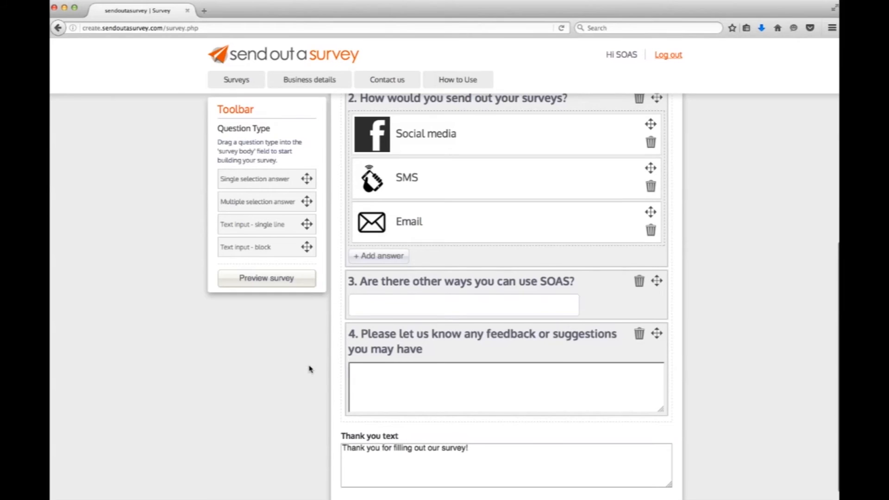
Preview the survey and review it from the heading through the questions to the contact details fields.
scroll(309, 369, "up", 2)
scroll(309, 369, "up", 7)
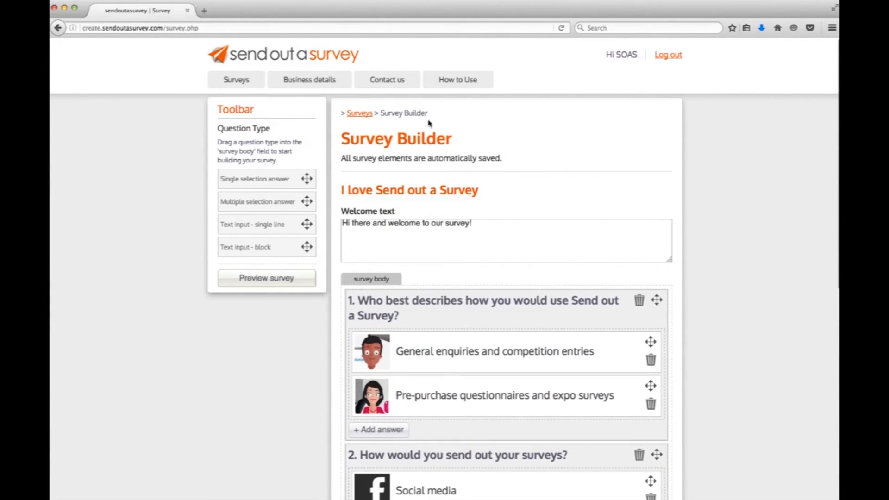
left_click(269, 279)
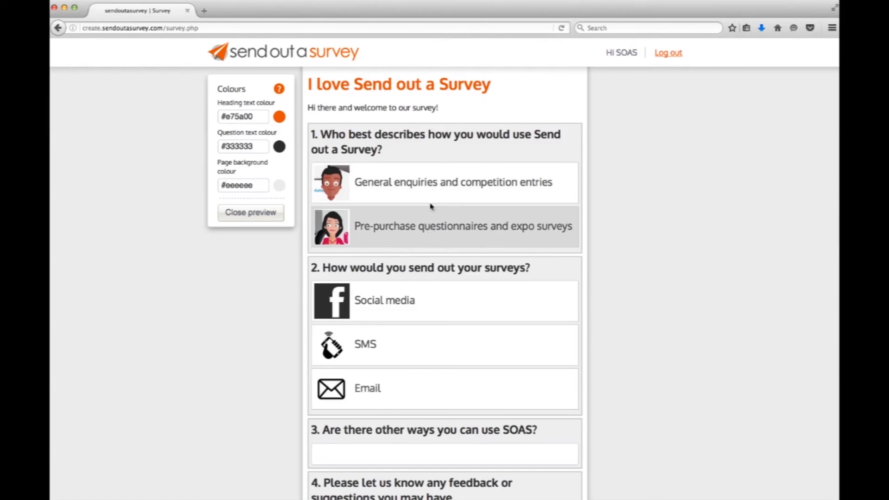
scroll(353, 140, "down", 10)
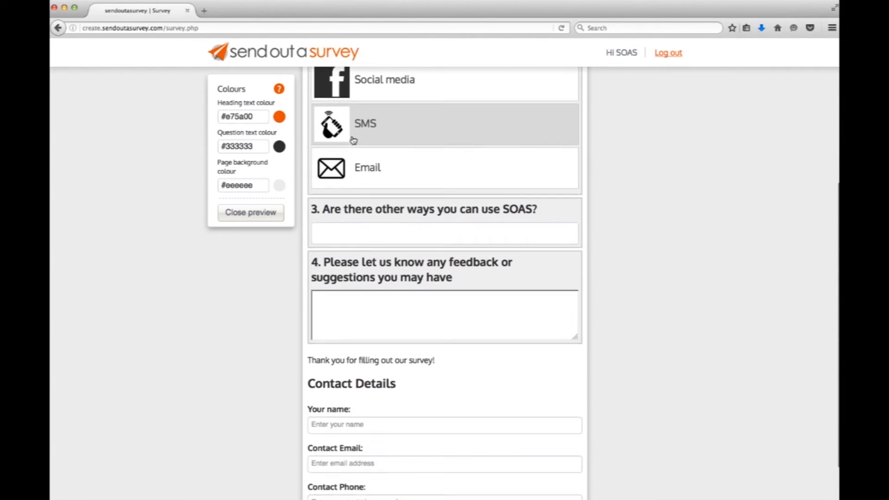
scroll(354, 323, "up", 10)
scroll(353, 331, "down", 10)
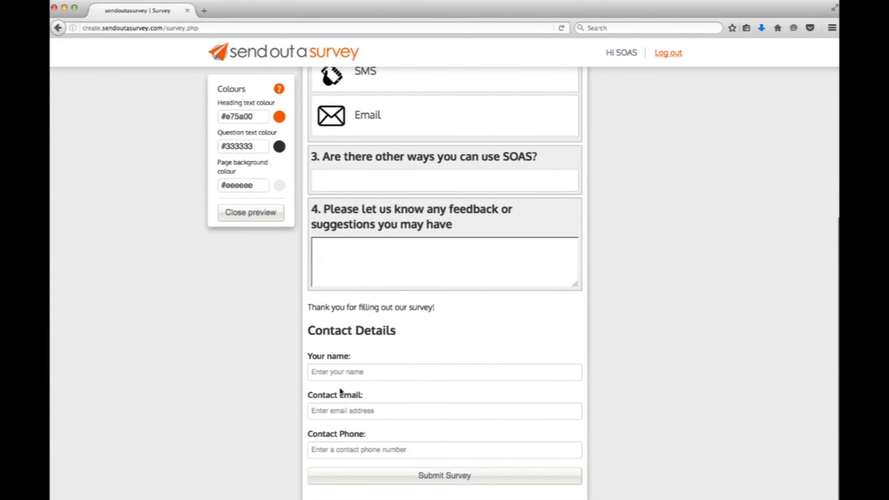
scroll(340, 391, "up", 10)
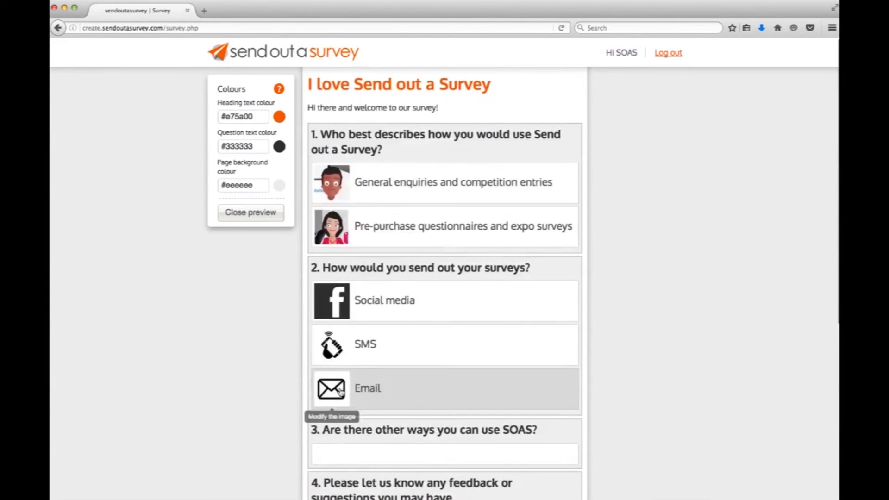
Try purple #c900e7 and several red shades for the heading text colour, ending on #cc5873.
left_click(280, 118)
left_click(250, 135)
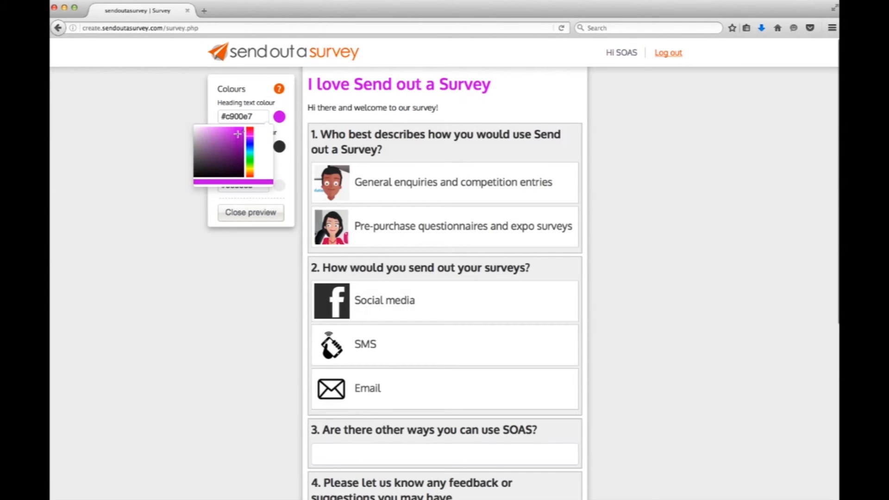
left_click(226, 132)
left_click(235, 141)
left_click(250, 129)
left_click(238, 133)
left_click(237, 148)
left_click(237, 154)
left_click(218, 147)
left_click(221, 137)
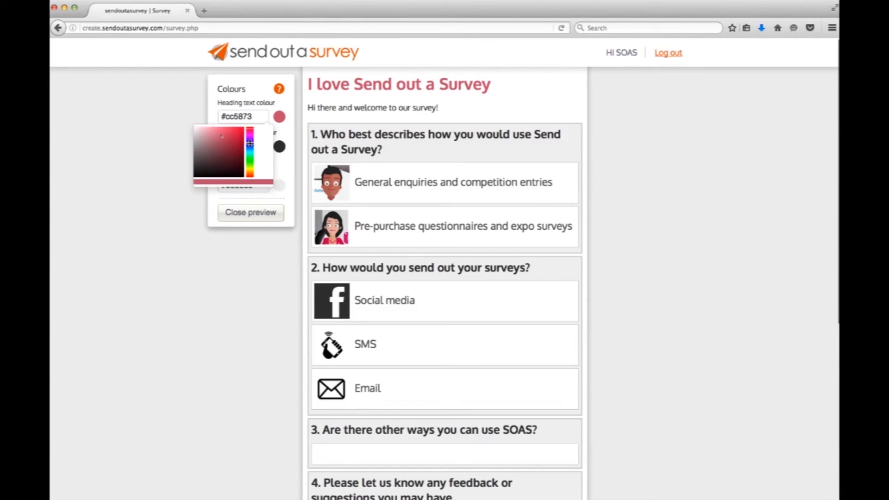
Try the blue shade #2f2ae1 as the heading text colour.
left_click(250, 144)
left_click(234, 133)
left_click(285, 132)
Try pink and amber shades for the question text colour, and set it to the orange #f56918.
left_click(279, 149)
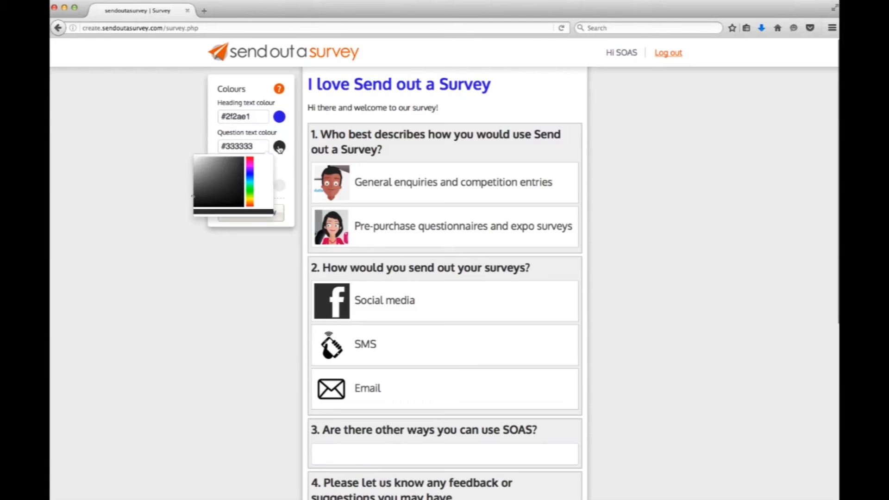
left_click(249, 163)
left_click(231, 172)
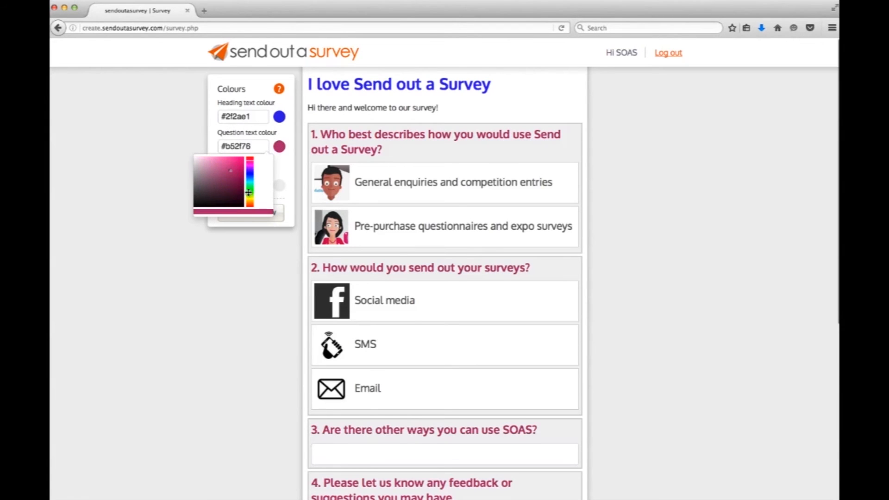
left_click(250, 204)
left_click(237, 186)
left_click(238, 158)
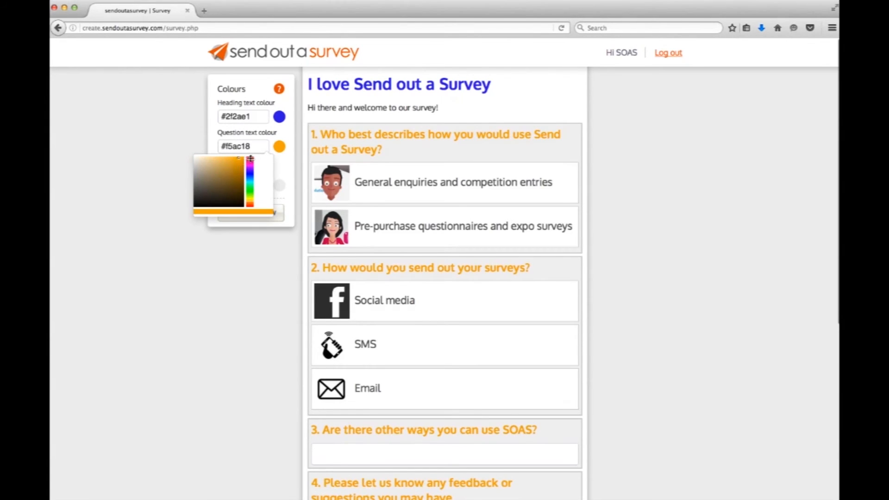
left_click(251, 202)
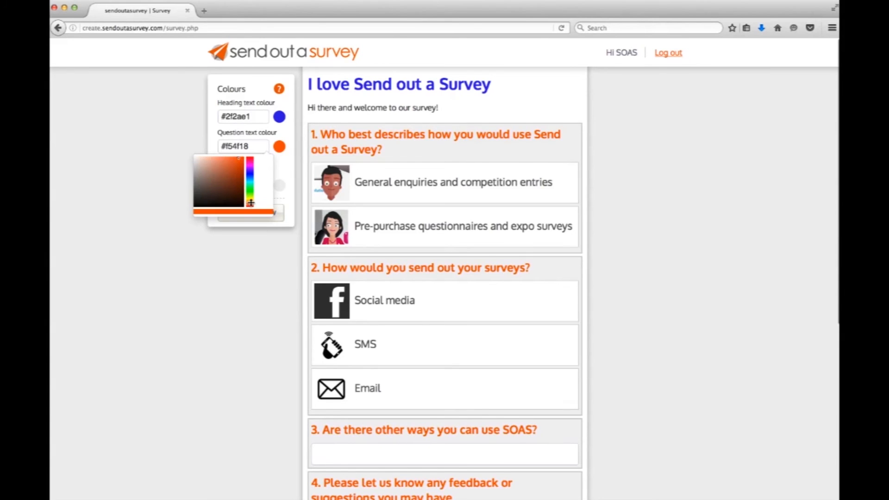
left_click(251, 203)
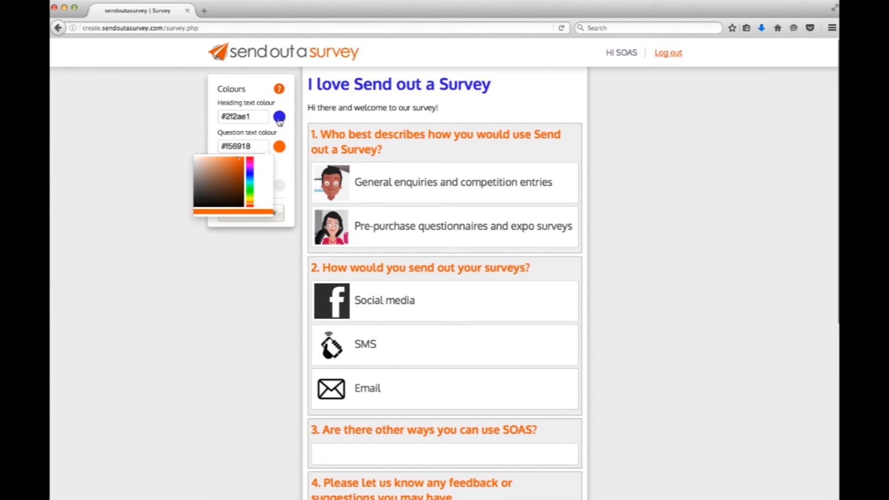
Set the heading text colour to the near-black #2a2a31 and the page background colour to white #ffffff.
left_click(279, 117)
left_click(200, 168)
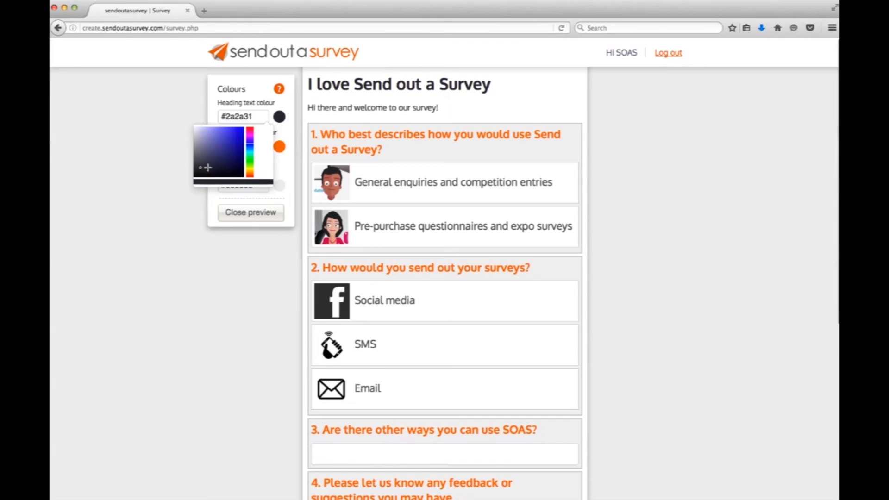
left_click(291, 136)
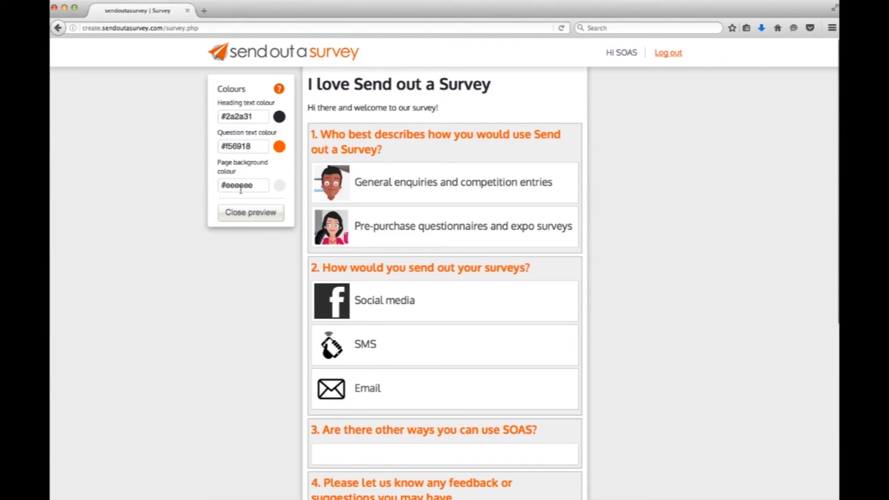
left_click_drag(256, 185, 228, 185)
type("ffffff")
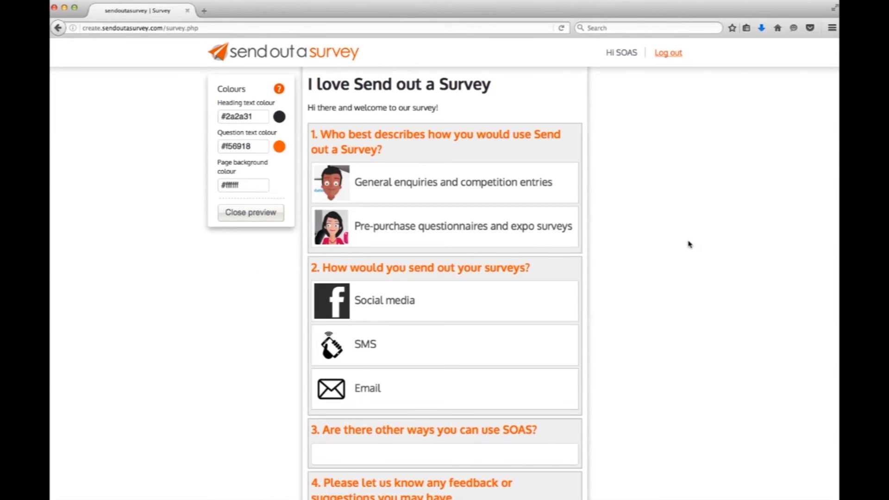
Close the survey preview and return from the Survey Builder to the list of surveys.
left_click(267, 212)
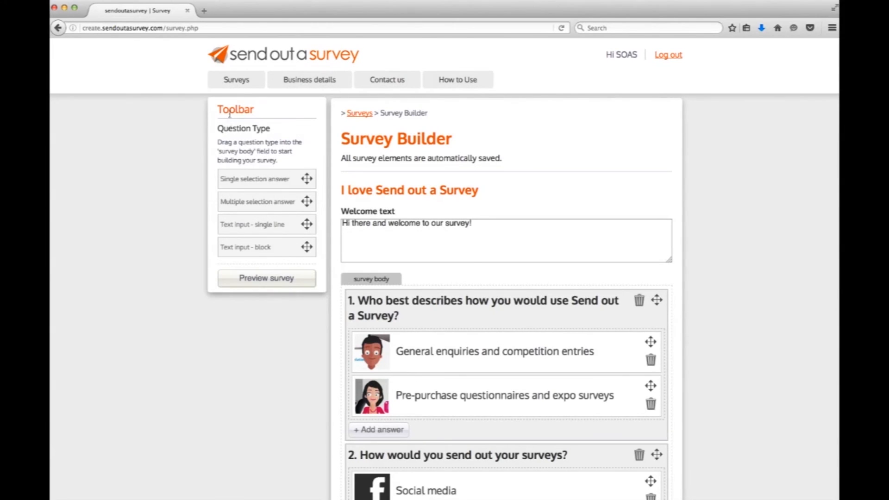
scroll(458, 160, "down", 8)
scroll(457, 162, "up", 8)
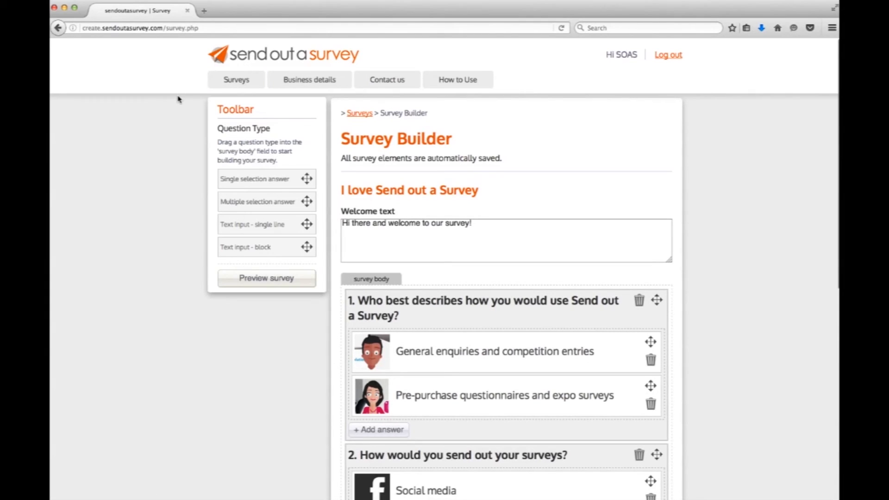
left_click(236, 80)
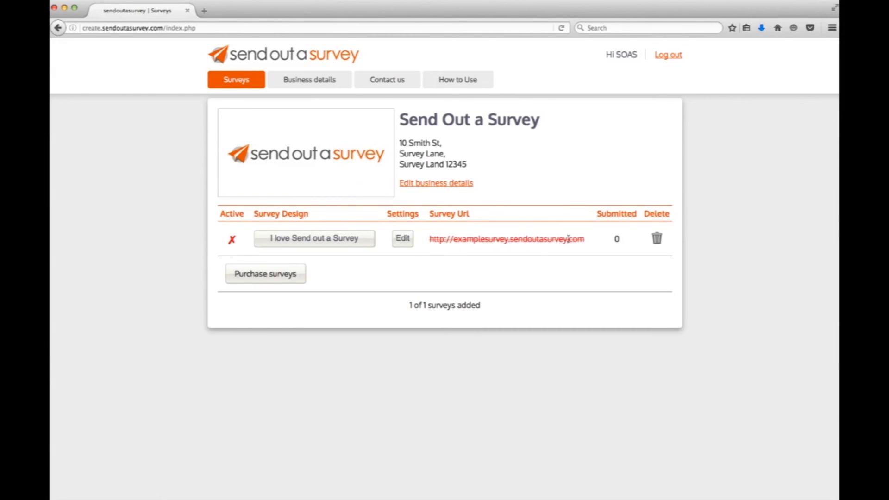
Set the "I love Send out a Survey" survey's status to Published in its settings and save the update.
left_click(406, 240)
scroll(406, 239, "down", 5)
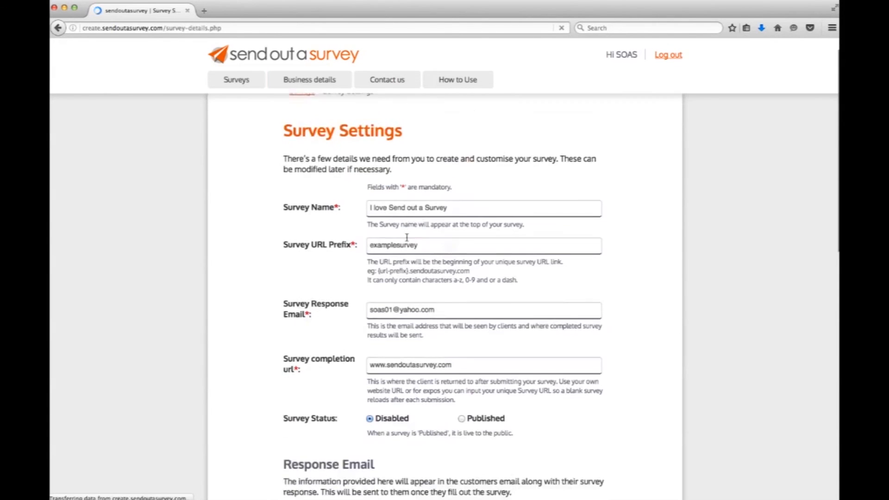
scroll(406, 239, "down", 5)
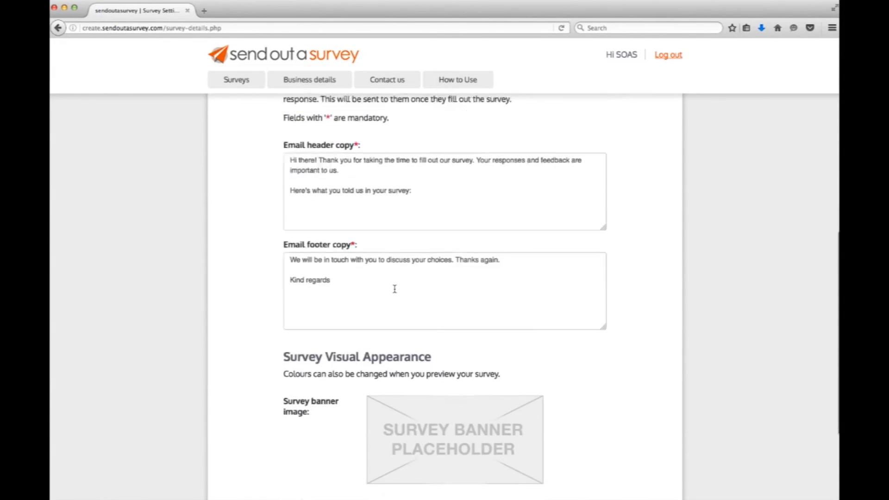
scroll(395, 288, "up", 10)
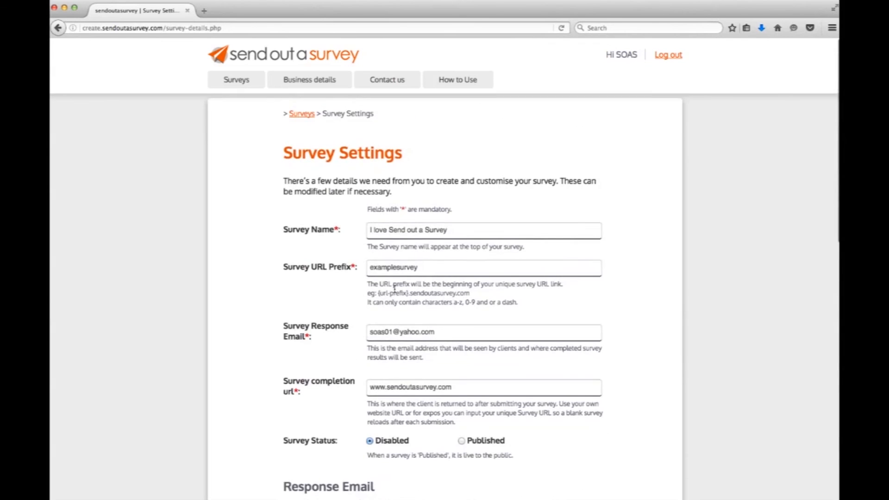
scroll(394, 289, "down", 2)
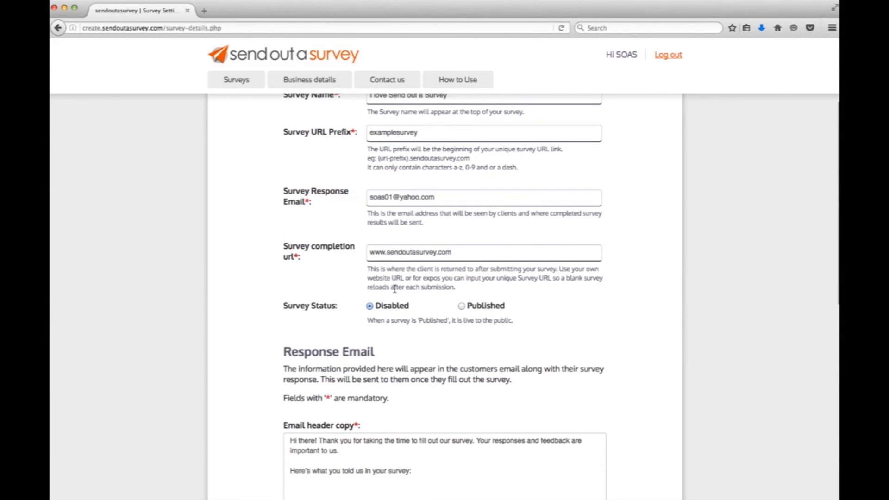
left_click(461, 306)
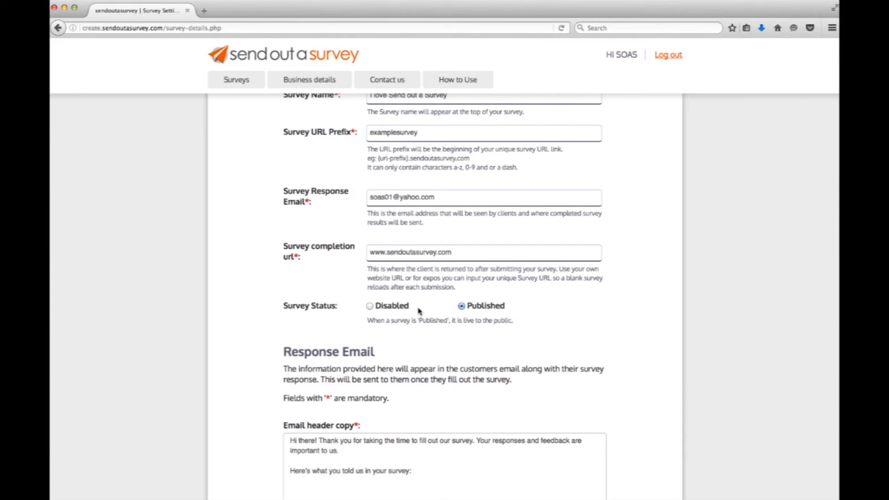
scroll(420, 311, "down", 2)
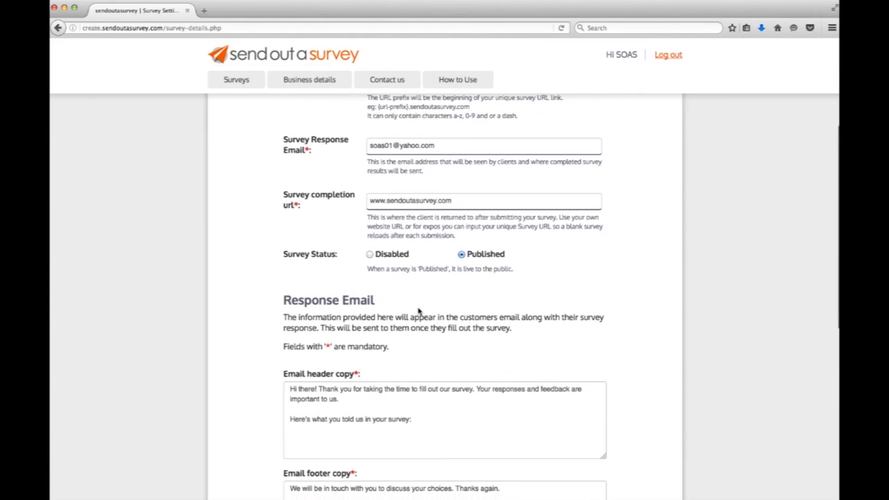
scroll(419, 311, "down", 10)
left_click(318, 468)
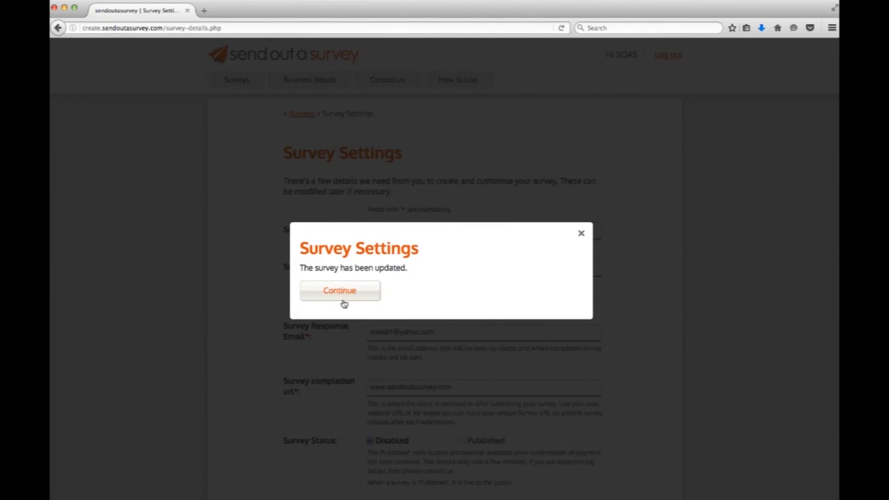
left_click(341, 293)
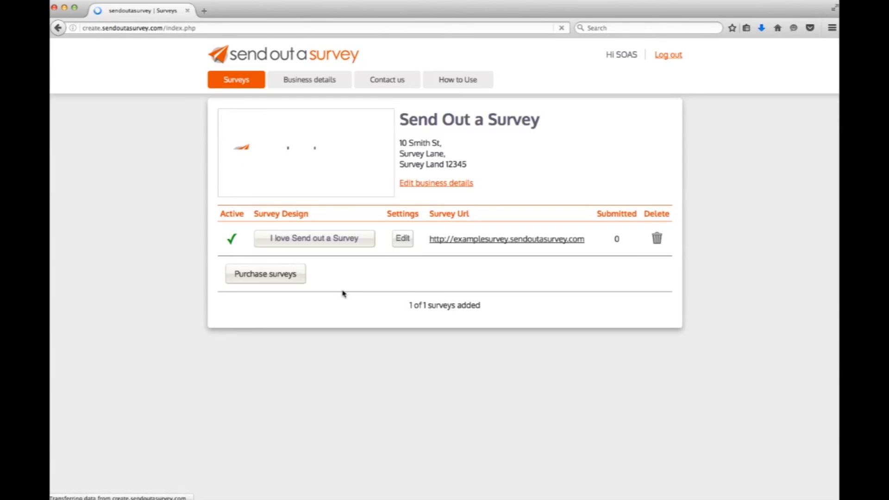